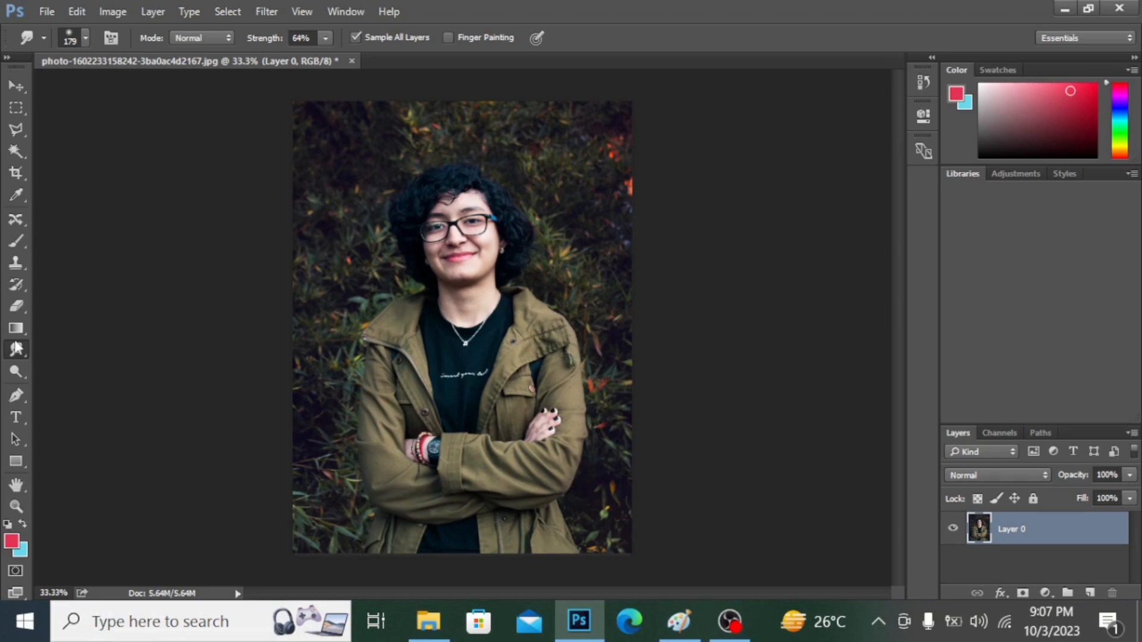
Add a new empty layer above the portrait photo and activate the Blur Tool.
right_click(16, 350)
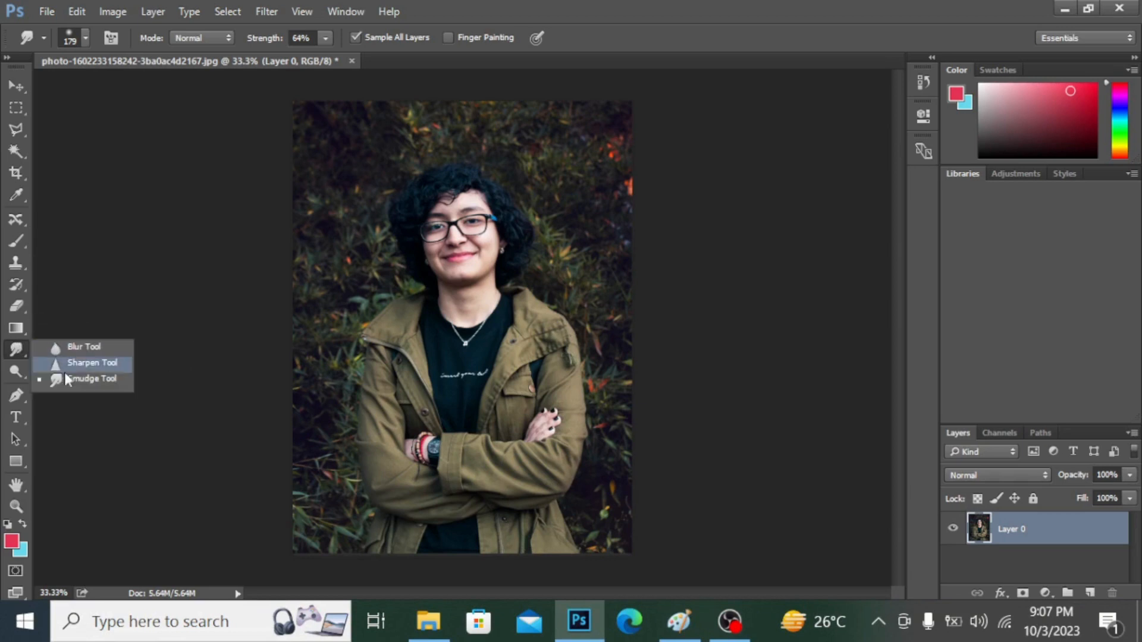
click(96, 379)
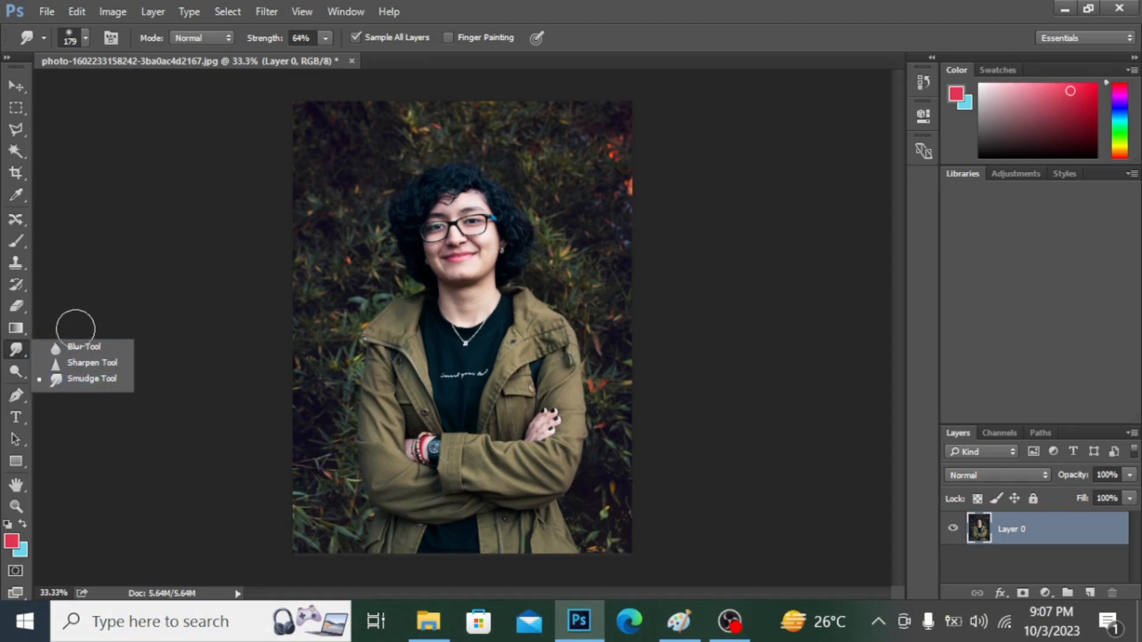
click(92, 380)
click(1090, 593)
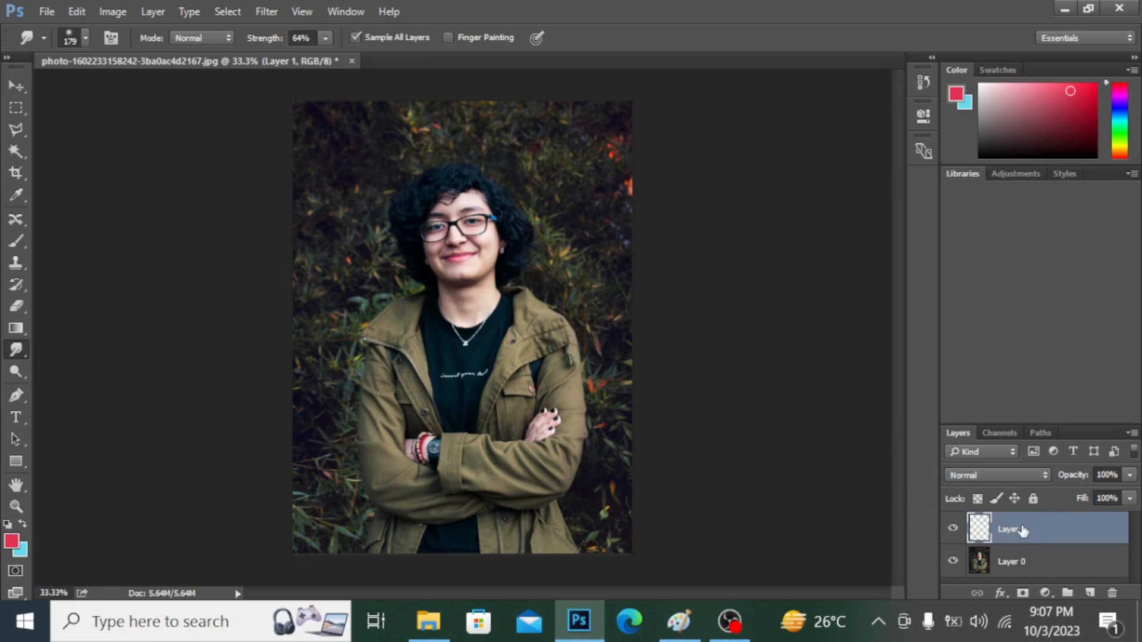
right_click(17, 354)
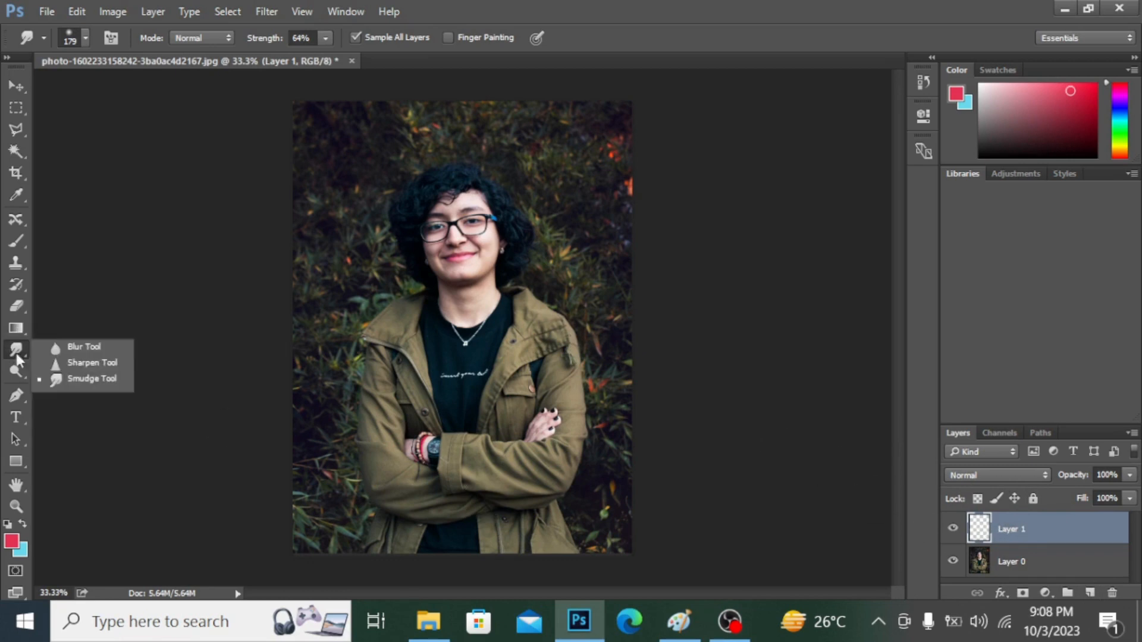
click(67, 348)
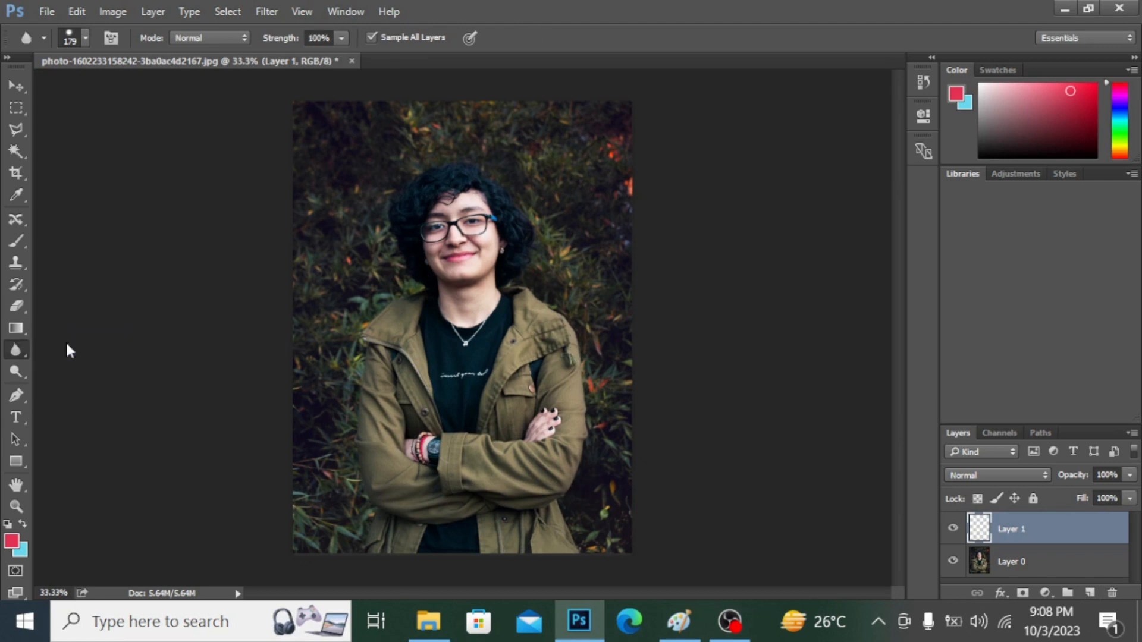
Examine the Blur Tool's brush presets, blending modes and strength setting.
click(86, 39)
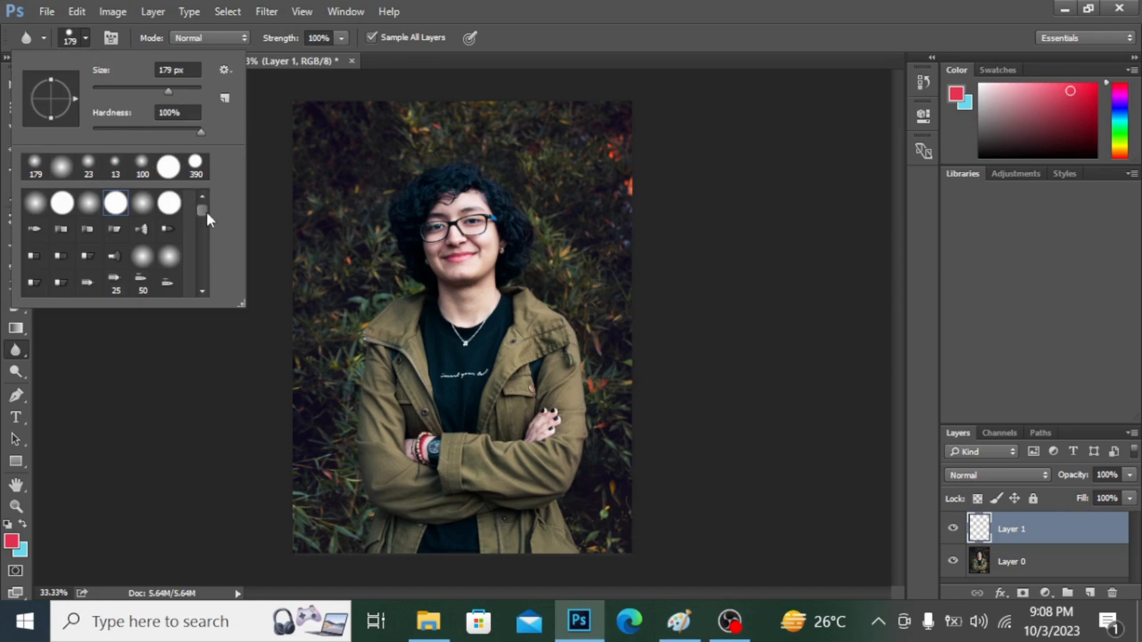
scroll(207, 214, down, 5)
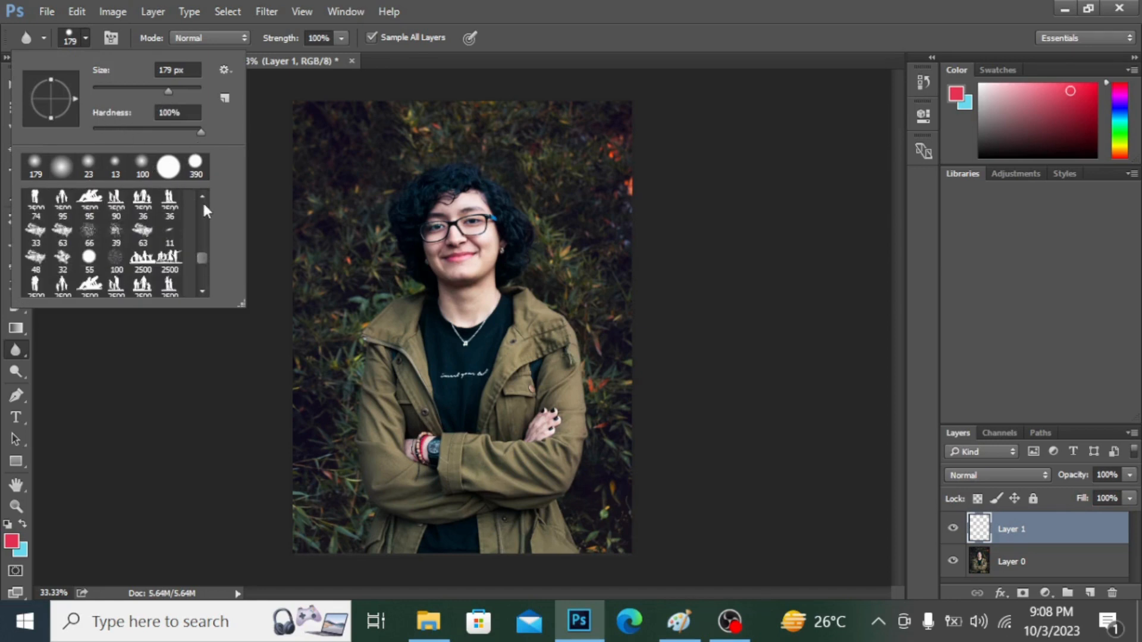
click(198, 208)
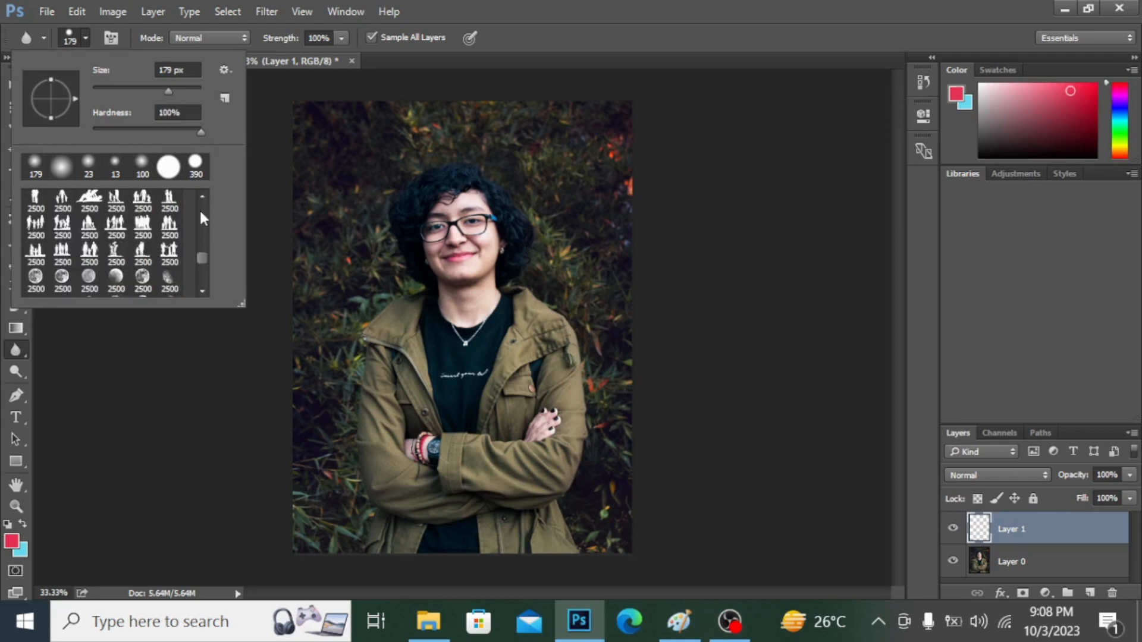
scroll(200, 211, up, 2)
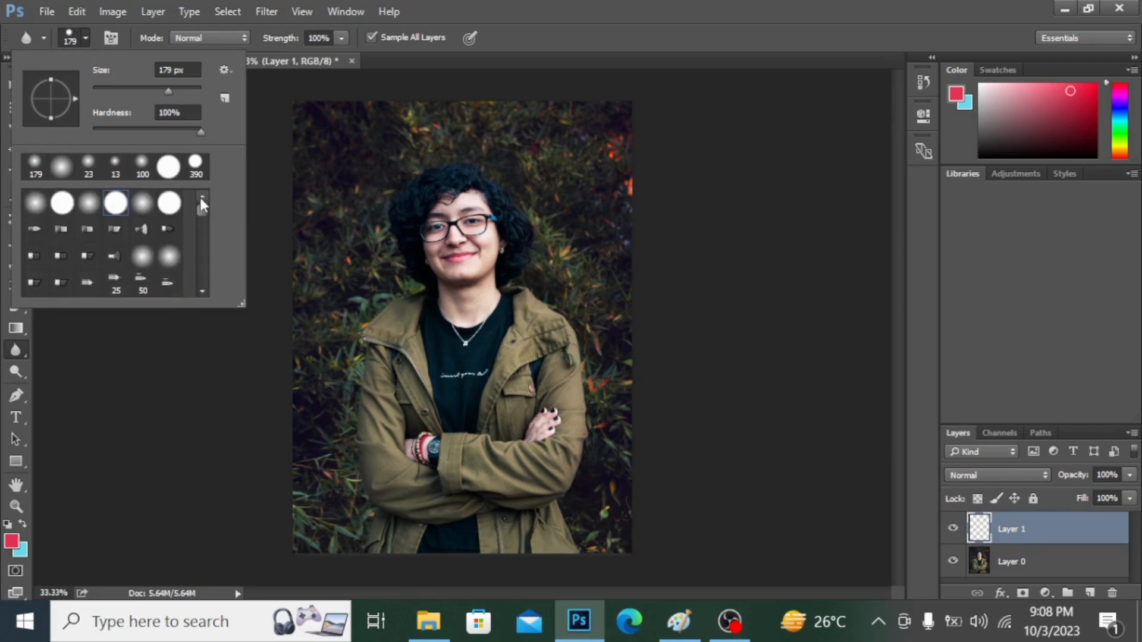
click(117, 212)
click(215, 39)
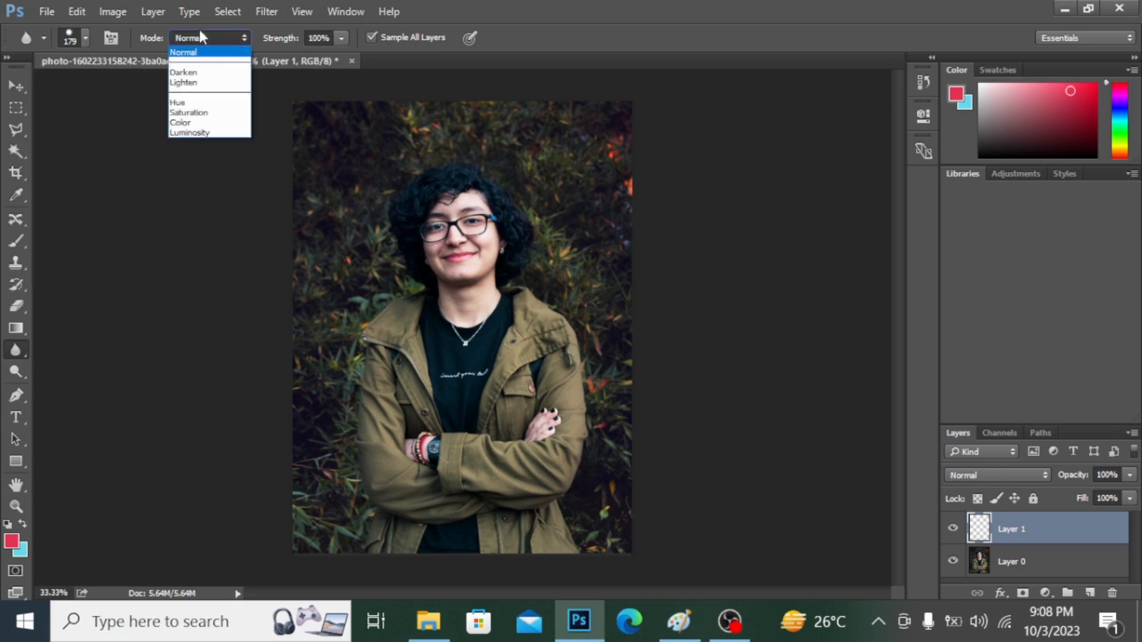
click(344, 36)
click(343, 37)
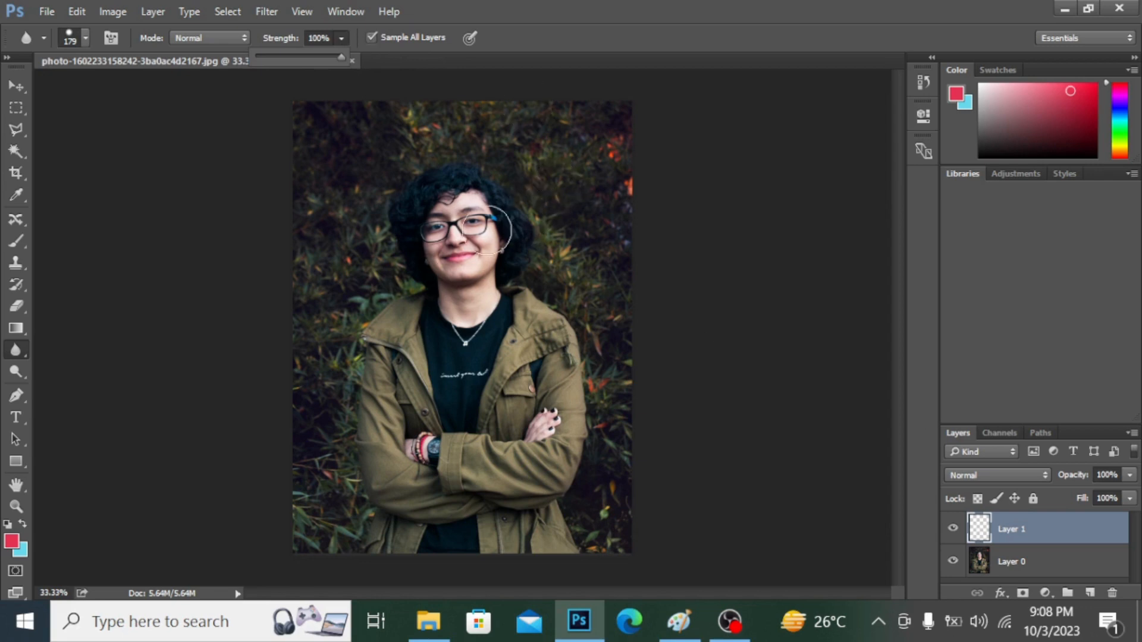
Try blurring the person's face on the new layer, and delete that layer after comparing it with the original.
scroll(469, 276, up, 3)
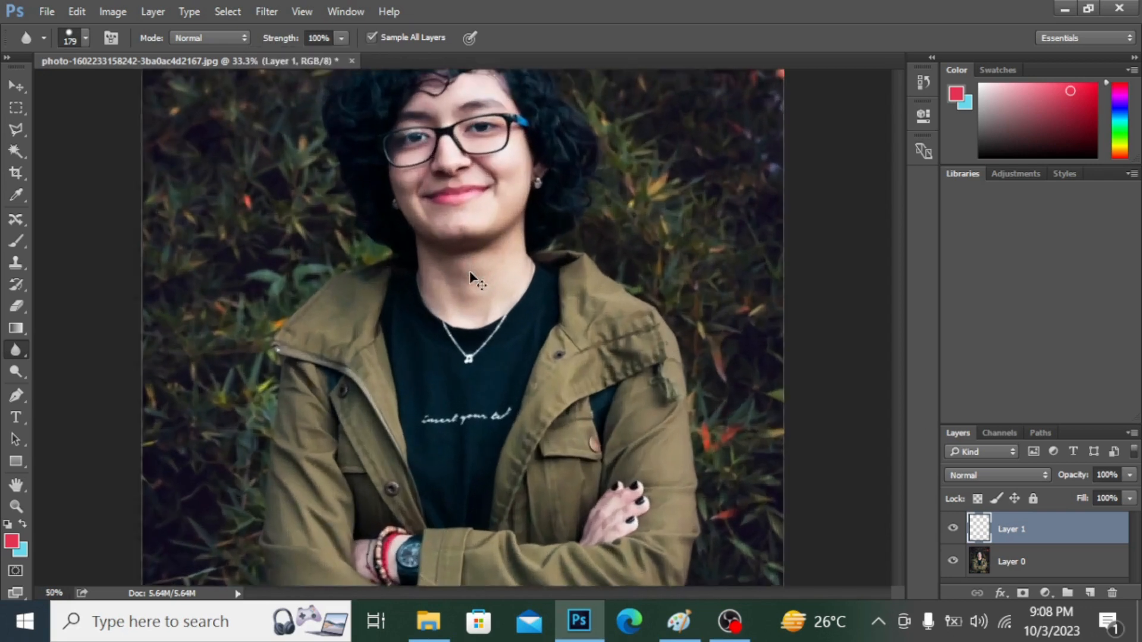
drag(898, 342, 899, 300)
mouse_move(395, 216)
mouse_down()
mouse_move(388, 257)
mouse_move(505, 331)
mouse_move(535, 189)
mouse_move(420, 285)
mouse_move(518, 255)
mouse_move(406, 317)
mouse_move(466, 184)
mouse_move(448, 302)
mouse_move(428, 204)
mouse_move(509, 203)
mouse_move(516, 293)
mouse_move(393, 390)
mouse_move(327, 257)
mouse_move(485, 162)
mouse_move(500, 350)
mouse_move(529, 297)
mouse_move(422, 261)
mouse_move(490, 146)
mouse_move(424, 295)
mouse_move(491, 281)
mouse_move(518, 292)
mouse_up()
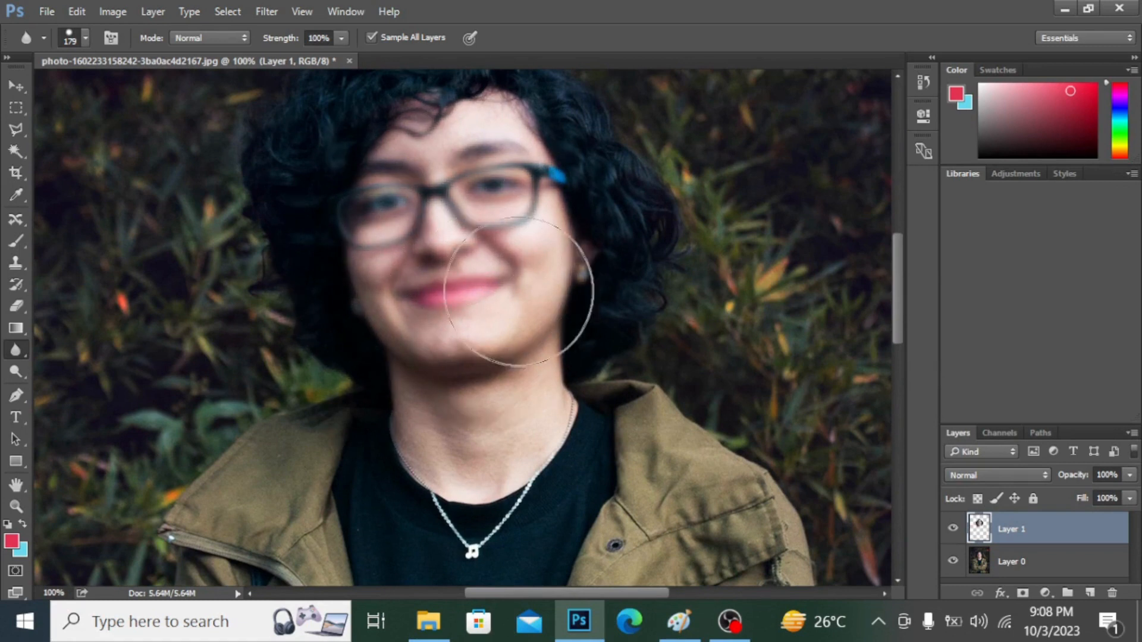
click(952, 530)
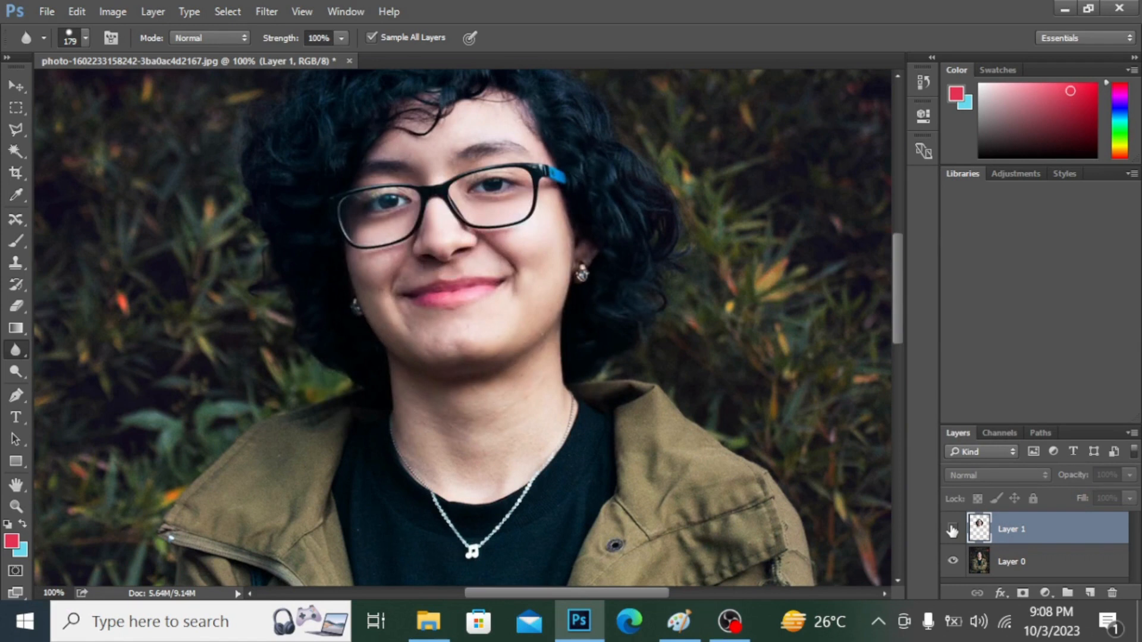
click(952, 528)
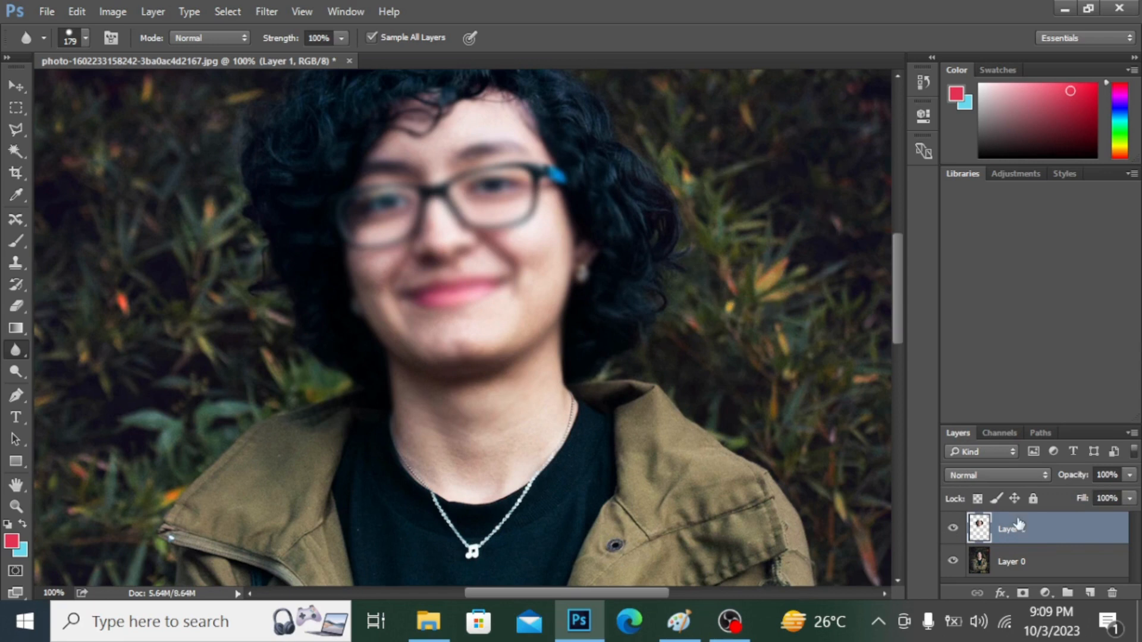
key(Delete)
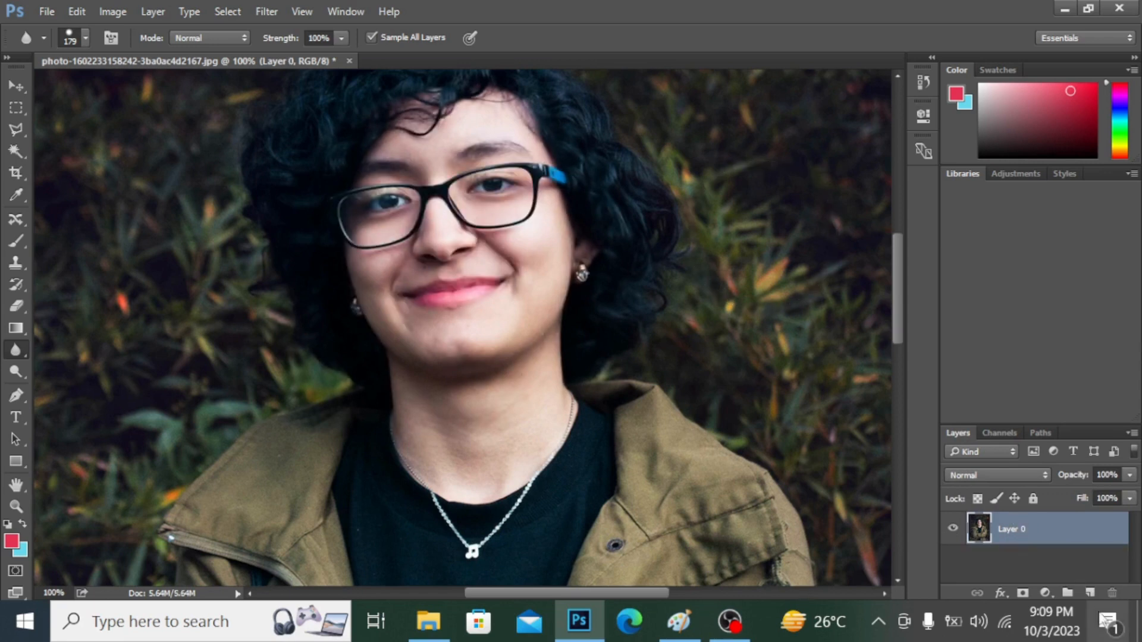
Add a new empty layer and blur the foliage background around the person's head and shoulders on it.
click(1090, 593)
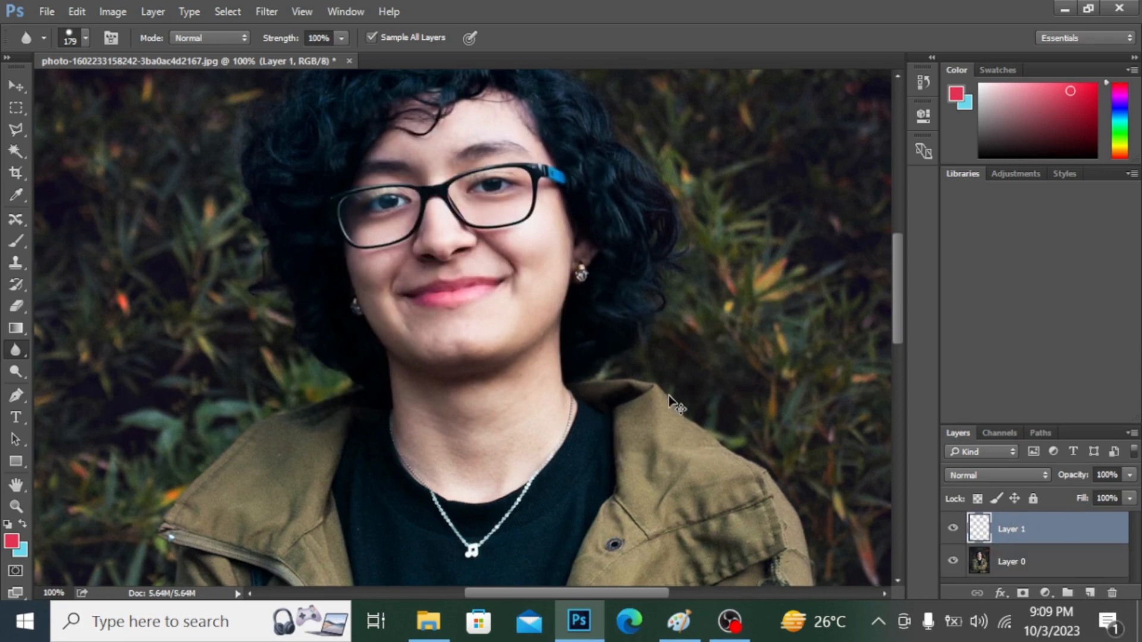
key(ctrl+minus)
key(ctrl+minus)
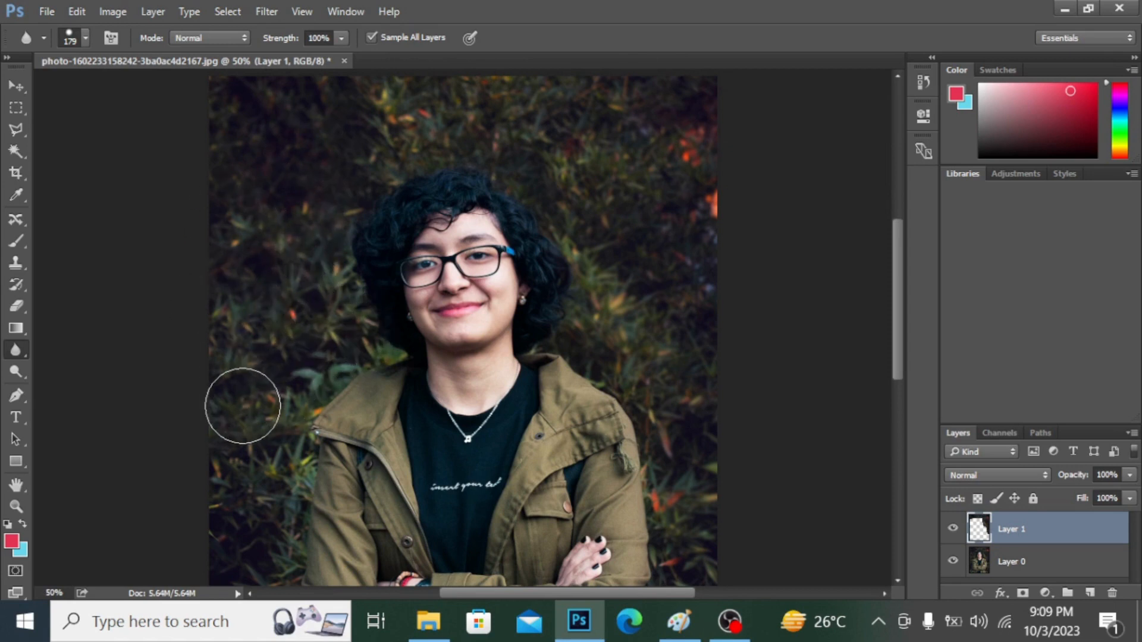
mouse_move(303, 262)
mouse_down()
mouse_move(334, 336)
mouse_move(278, 384)
mouse_up()
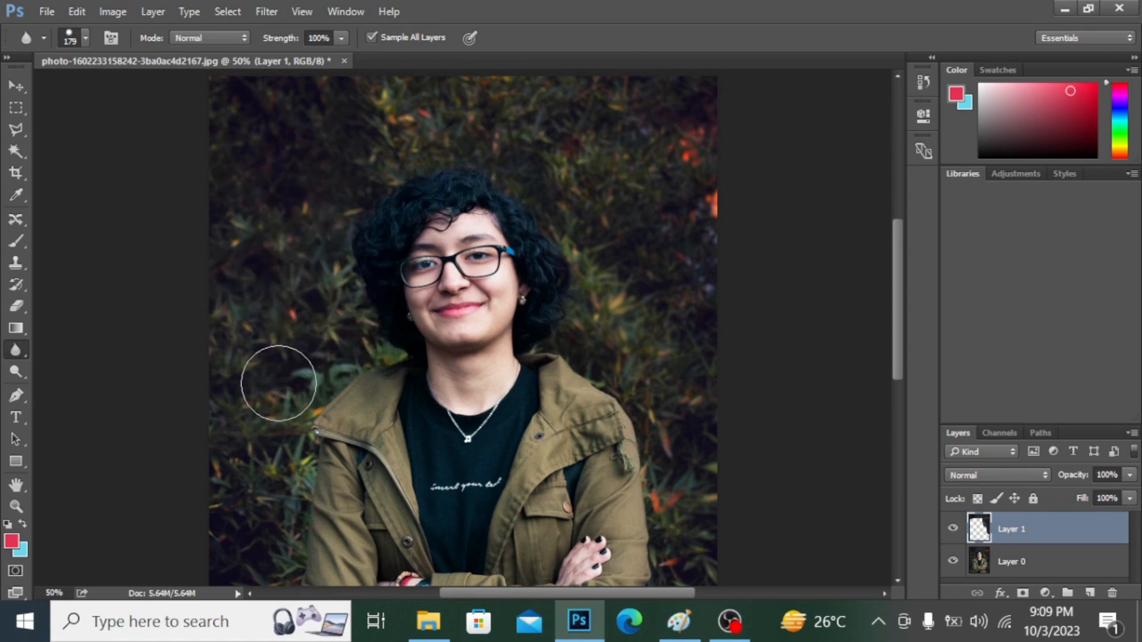
mouse_move(229, 306)
mouse_down()
mouse_move(271, 449)
mouse_move(273, 406)
mouse_move(267, 455)
mouse_move(259, 276)
mouse_move(288, 354)
mouse_move(237, 204)
mouse_move(257, 334)
mouse_move(226, 284)
mouse_up()
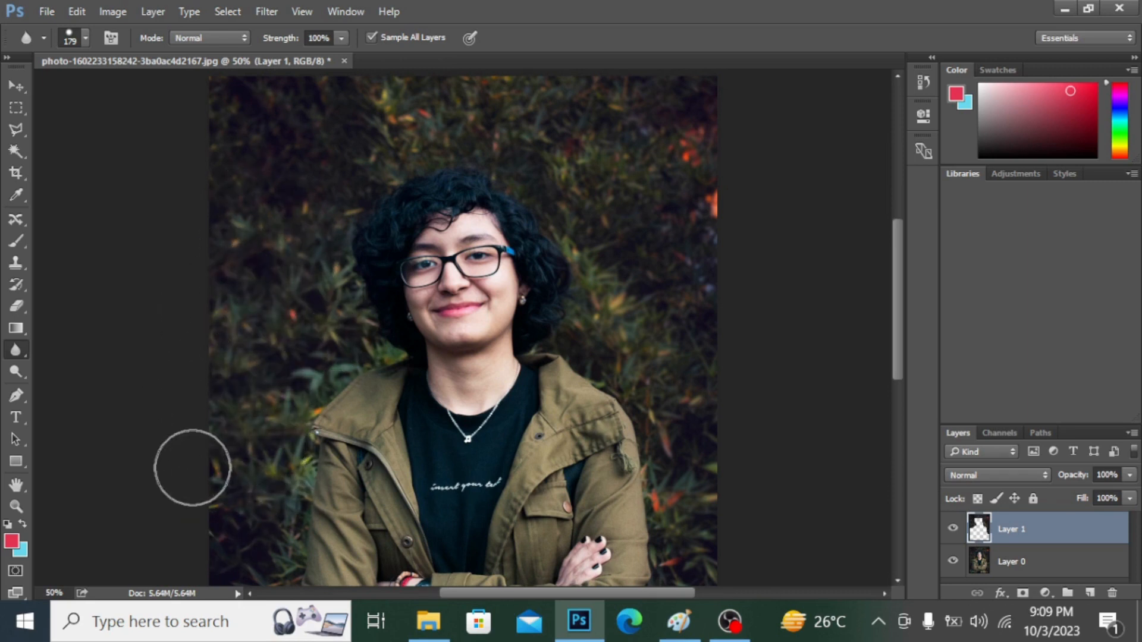
key(ctrl+plus)
mouse_move(298, 372)
mouse_down()
mouse_move(298, 342)
mouse_move(188, 237)
mouse_move(146, 296)
mouse_move(204, 324)
mouse_move(137, 419)
mouse_move(138, 442)
mouse_move(134, 386)
mouse_move(273, 361)
mouse_move(251, 383)
mouse_up()
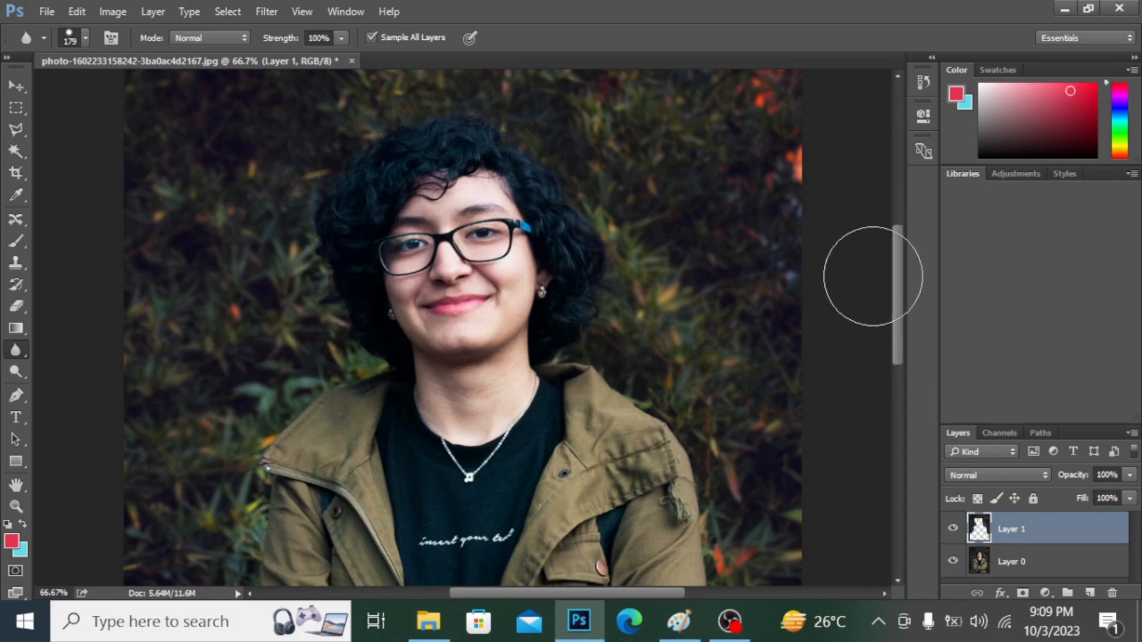
Blur the remaining foliage on both sides of the jacket down to the photo's lower edge.
drag(900, 332, 900, 381)
mouse_move(214, 284)
mouse_down()
mouse_move(171, 510)
mouse_move(148, 528)
mouse_move(202, 560)
mouse_move(177, 435)
mouse_move(180, 377)
mouse_move(179, 535)
mouse_up()
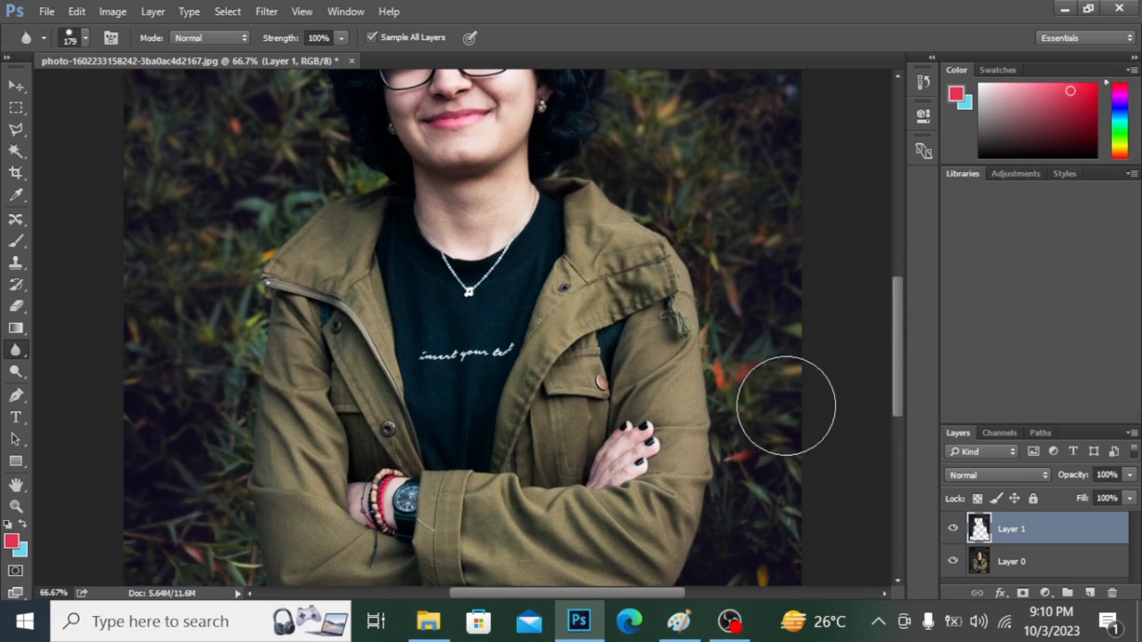
drag(890, 342, 900, 391)
mouse_move(762, 508)
mouse_down()
mouse_move(760, 422)
mouse_move(759, 540)
mouse_move(744, 397)
mouse_move(740, 505)
mouse_move(785, 219)
mouse_move(810, 374)
mouse_up()
mouse_move(218, 436)
mouse_down()
mouse_move(181, 411)
mouse_move(199, 462)
mouse_move(139, 484)
mouse_move(181, 431)
mouse_move(158, 495)
mouse_move(151, 311)
mouse_move(214, 437)
mouse_move(229, 501)
mouse_move(127, 470)
mouse_move(155, 339)
mouse_up()
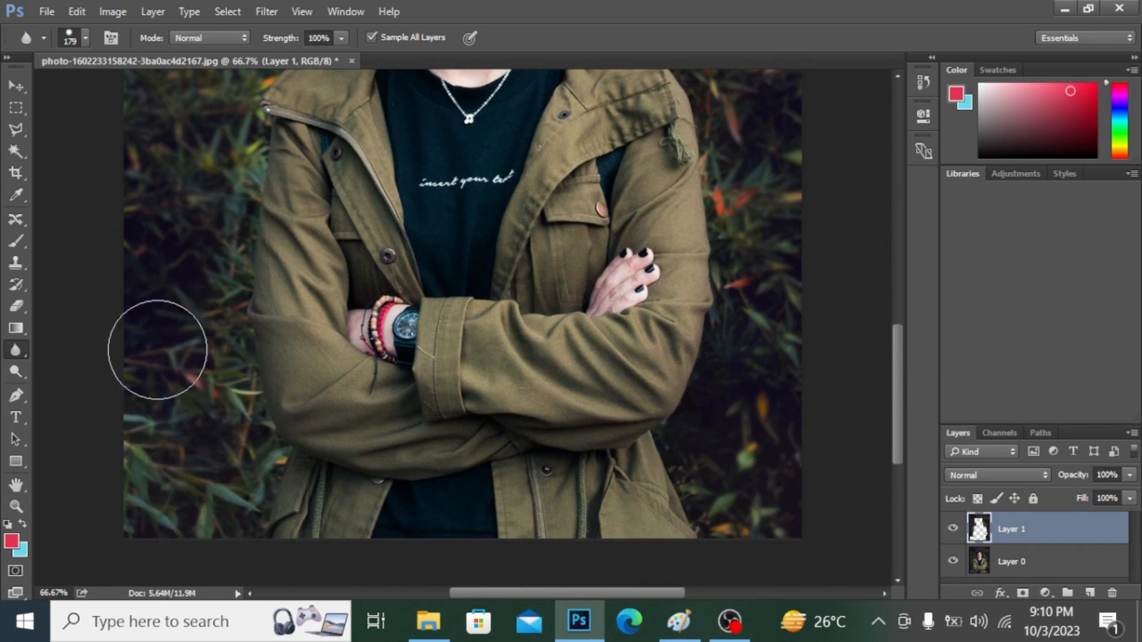
Compare the background with and without the blur by hiding and showing Layer 1.
click(954, 529)
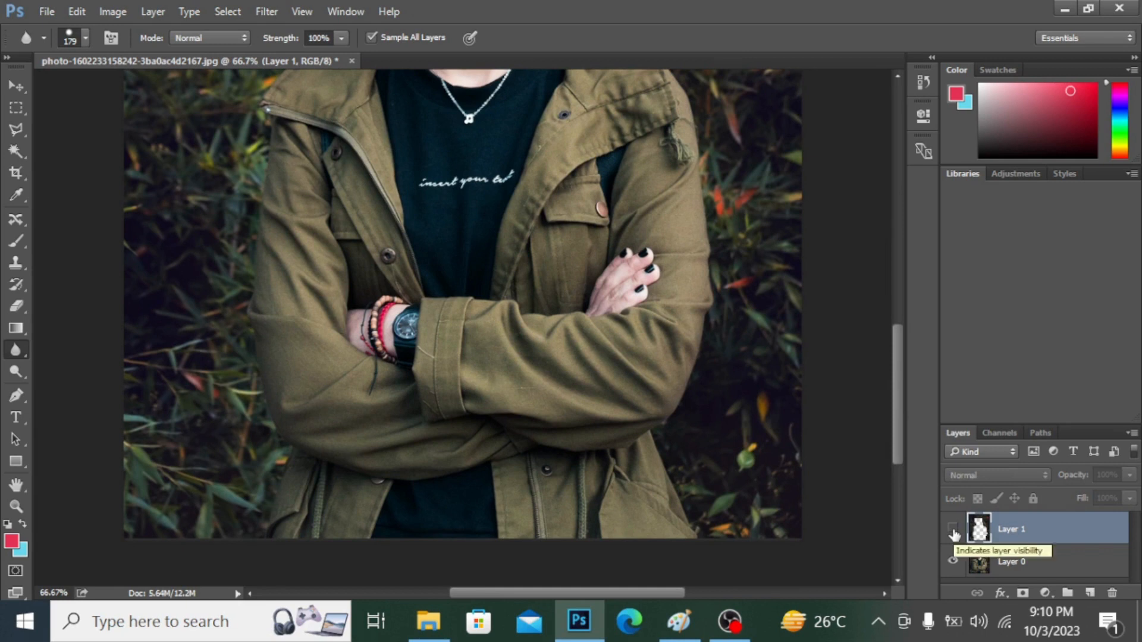
key(ctrl+plus)
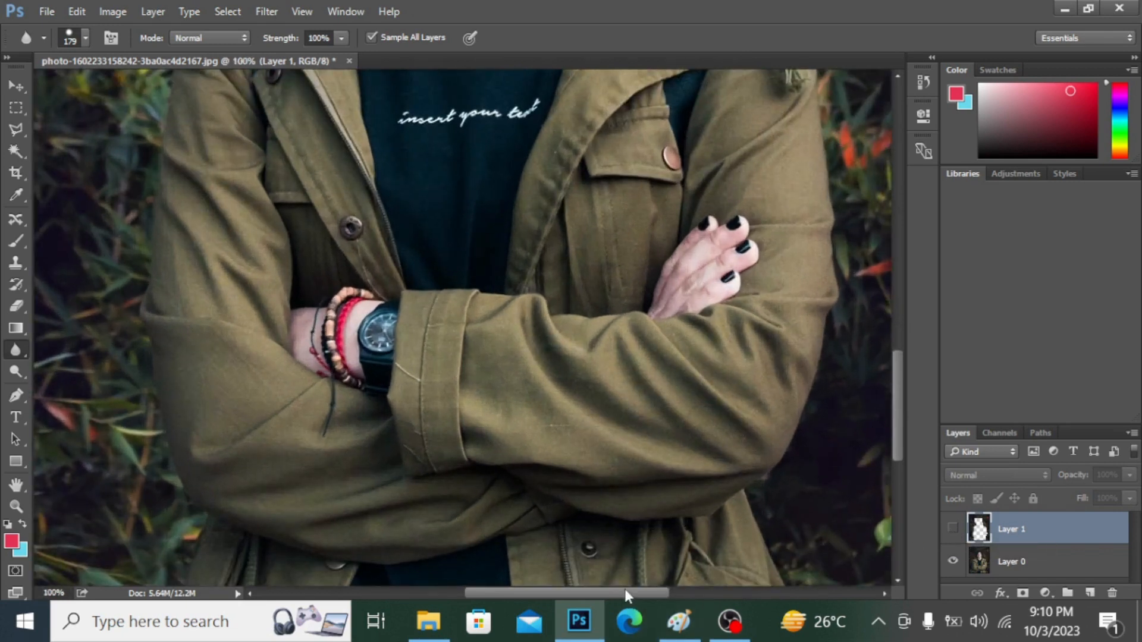
drag(625, 592, 591, 594)
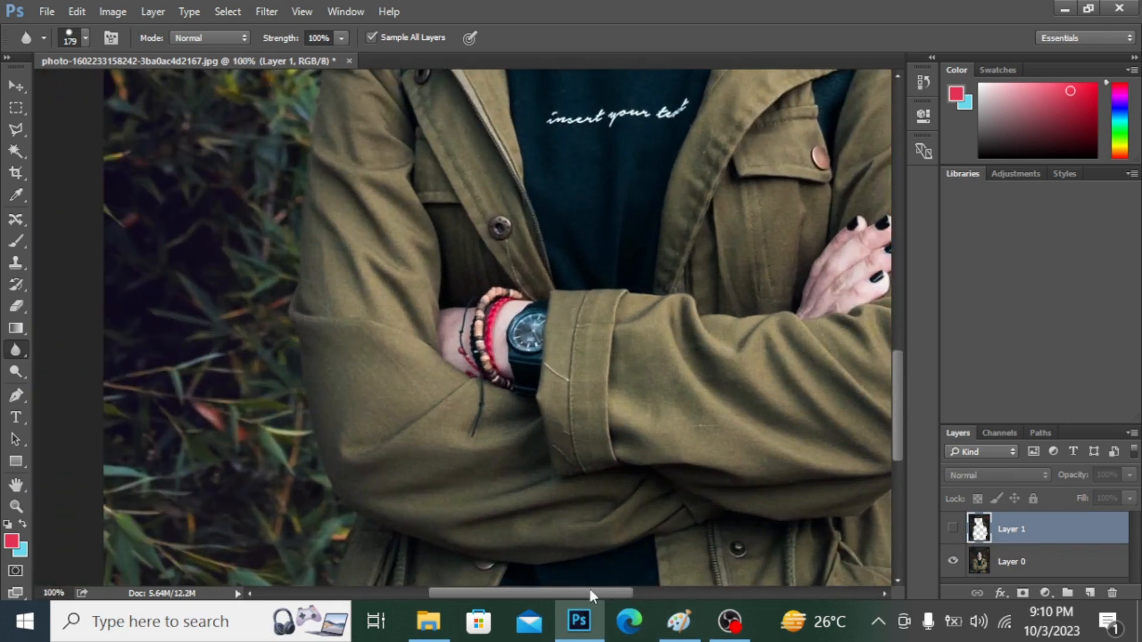
click(952, 529)
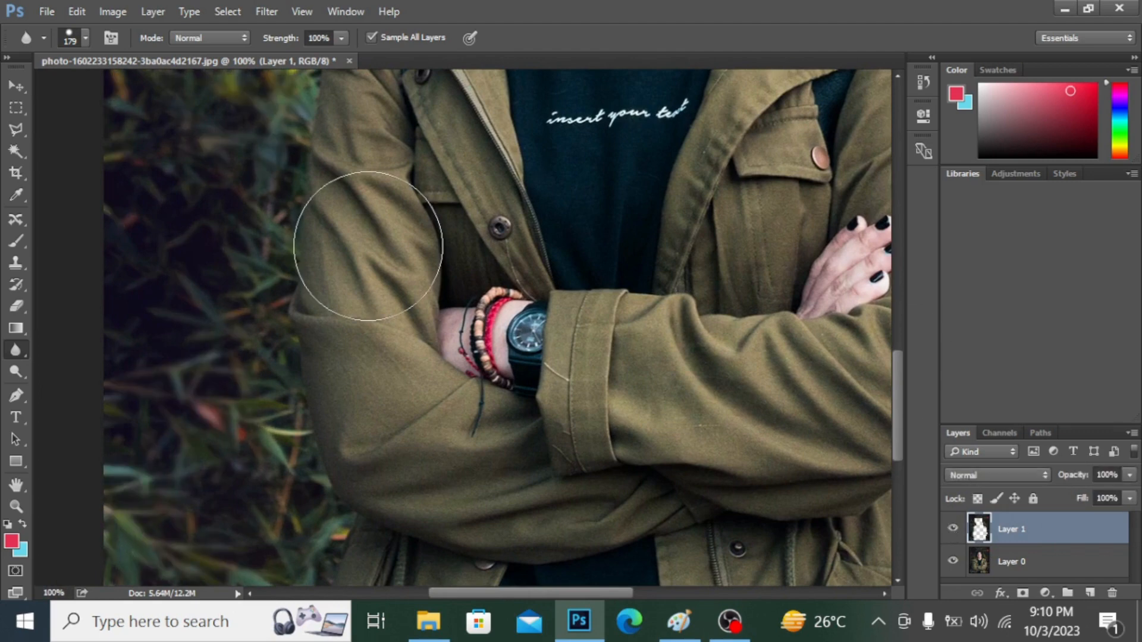
key(ctrl+minus)
key(ctrl+minus)
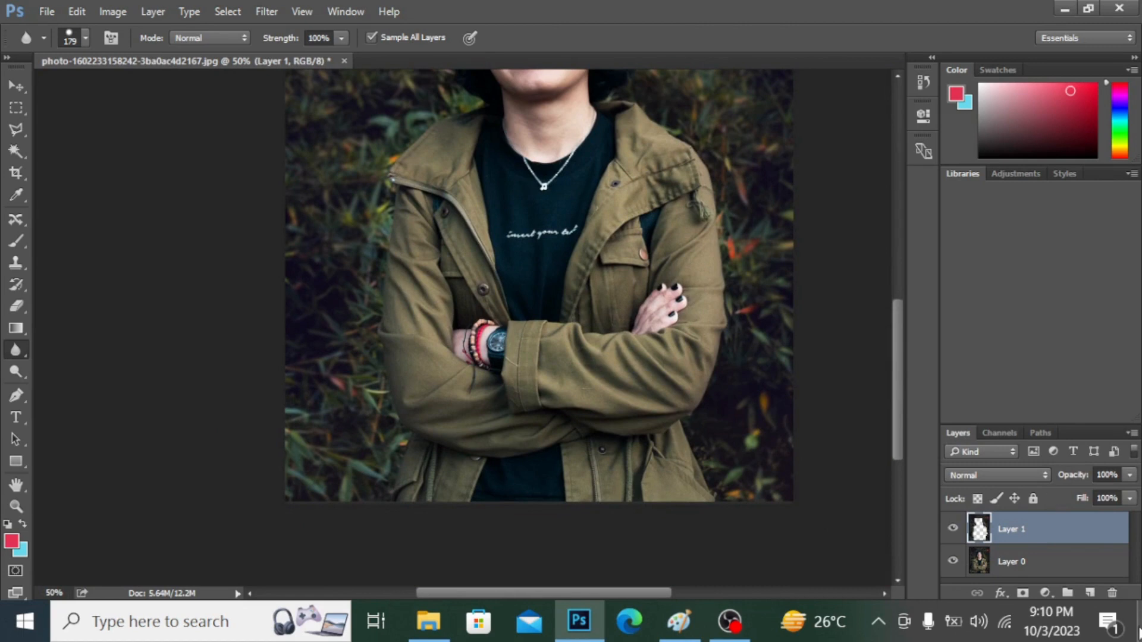
Add another empty layer above the blurred background layer and activate the Sharpen Tool.
click(1089, 594)
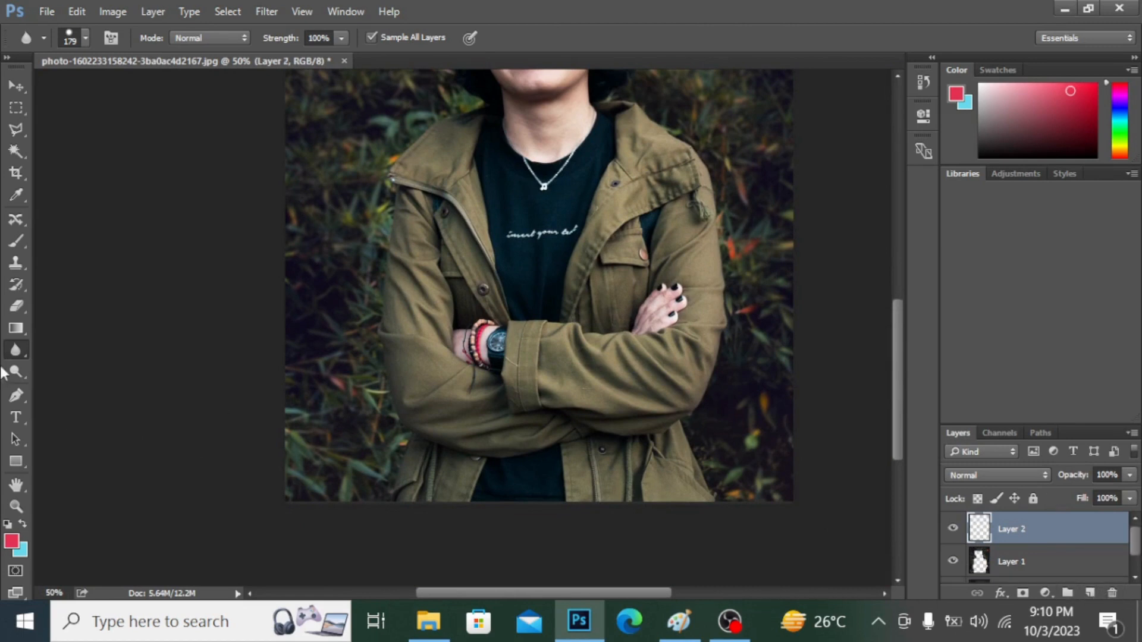
right_click(20, 356)
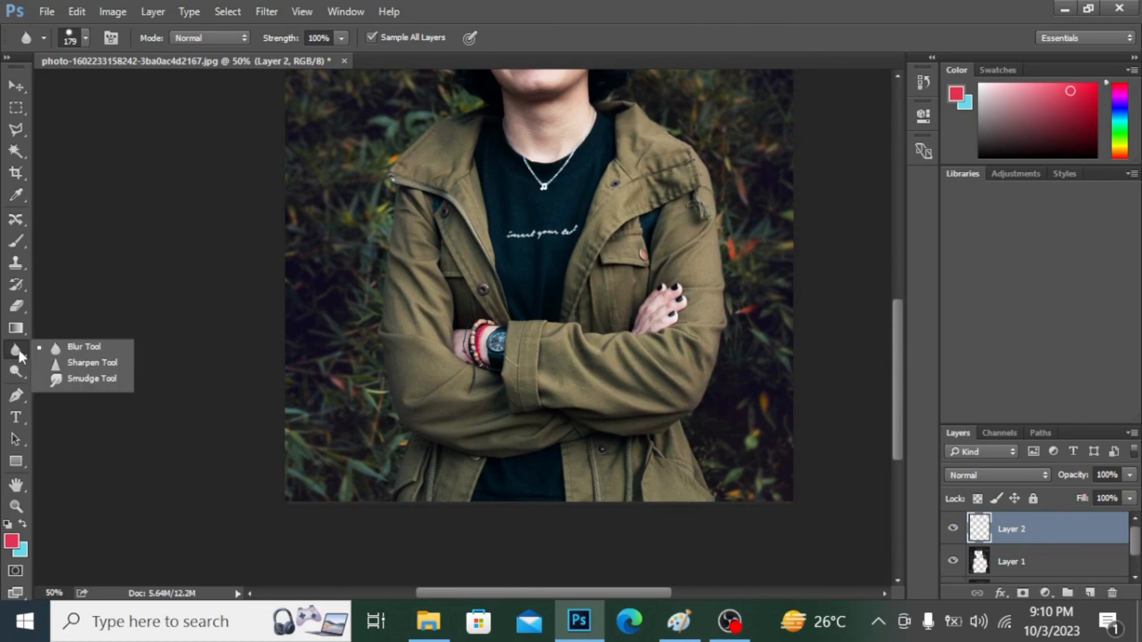
click(58, 371)
Try sharpening the forehead between the eyebrows on Layer 2, and delete that layer.
key(ctrl+plus)
key(ctrl+plus)
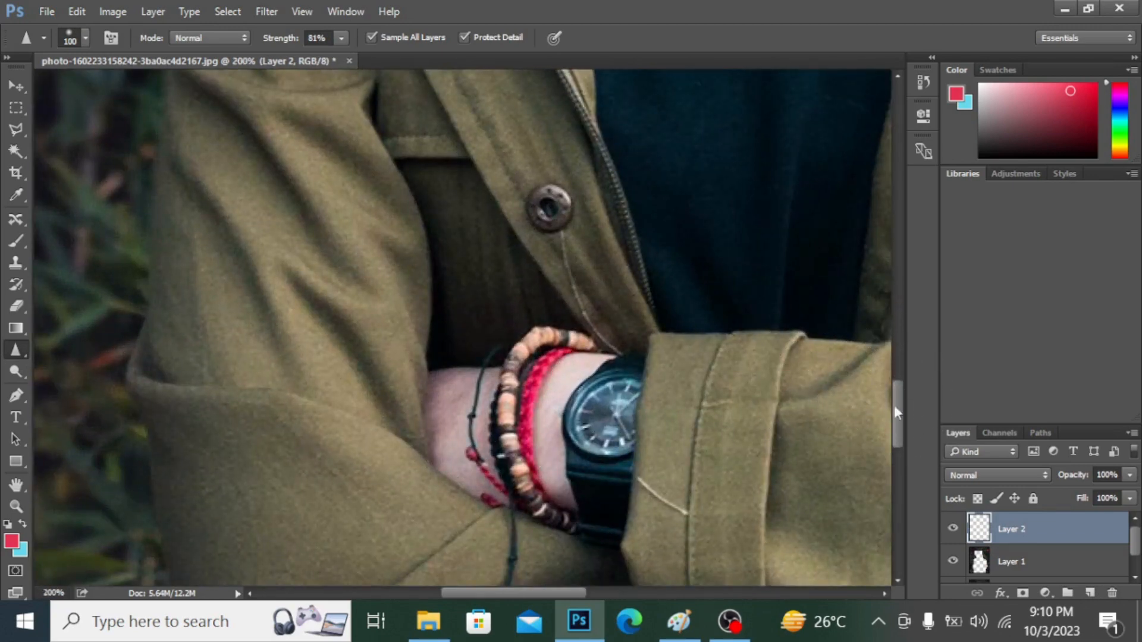
drag(897, 412, 900, 298)
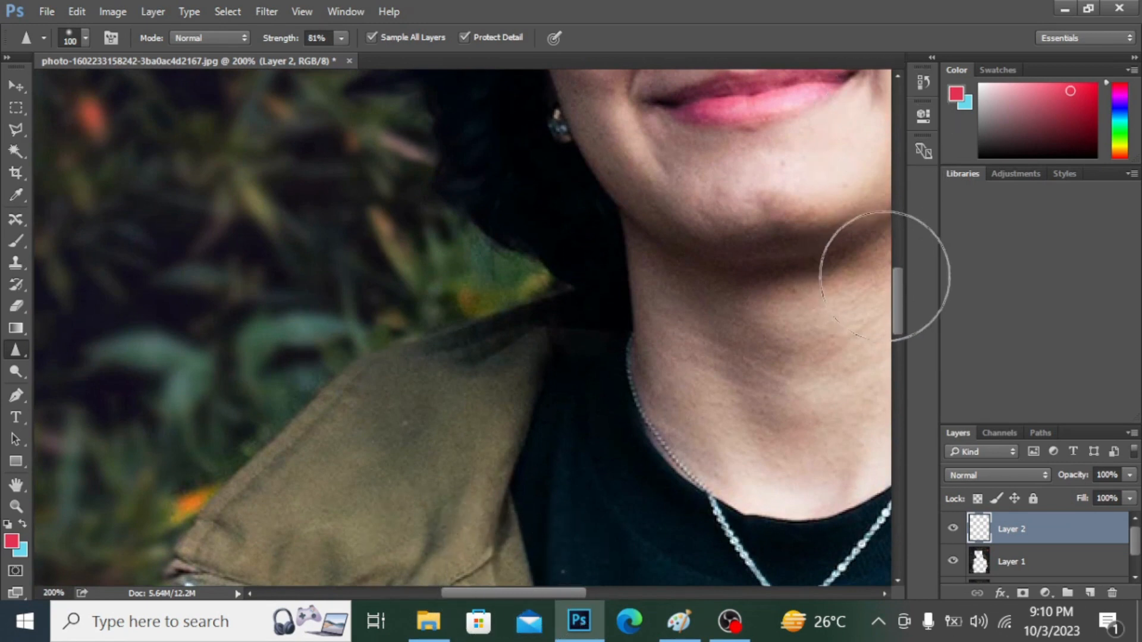
drag(897, 298, 903, 248)
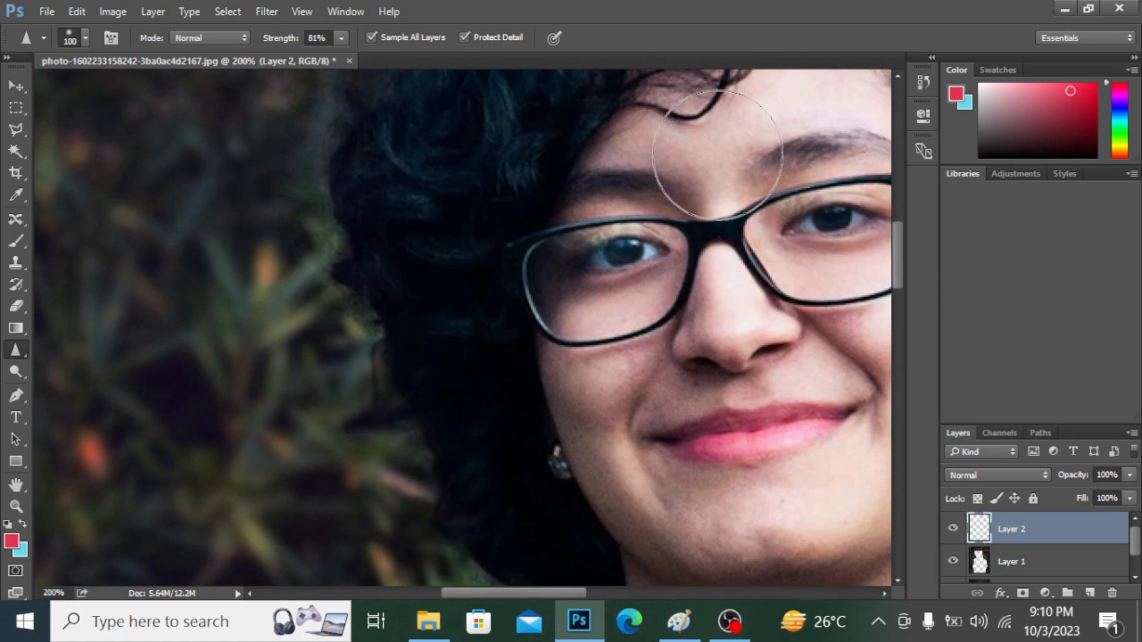
mouse_move(717, 154)
mouse_down()
mouse_move(681, 180)
mouse_move(746, 156)
mouse_move(731, 192)
mouse_move(691, 154)
mouse_move(727, 181)
mouse_move(670, 155)
mouse_move(729, 191)
mouse_move(744, 157)
mouse_move(778, 190)
mouse_move(764, 91)
mouse_up()
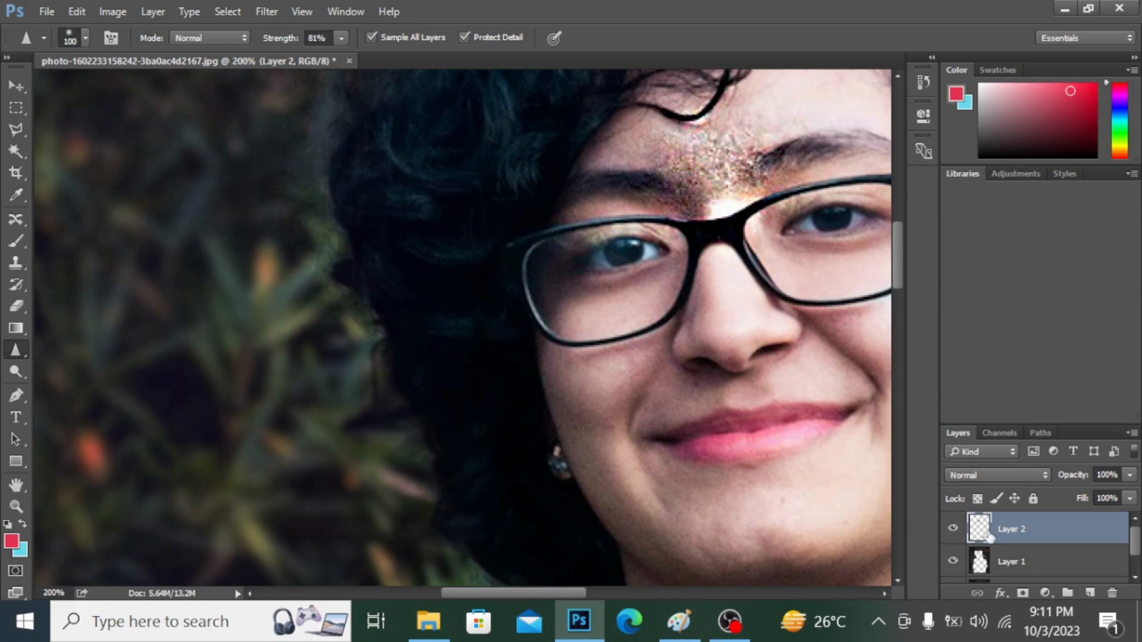
key(Delete)
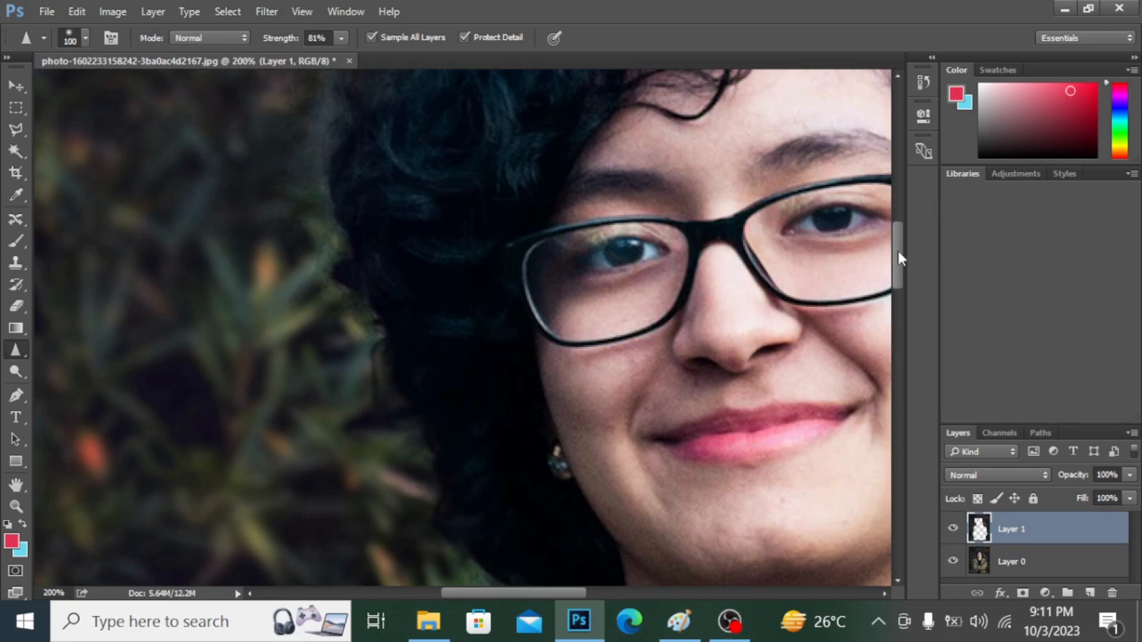
Add an empty layer above Layer 1 and sharpen the dark curls along the image-left side of the head at 81% strength.
drag(898, 251, 898, 217)
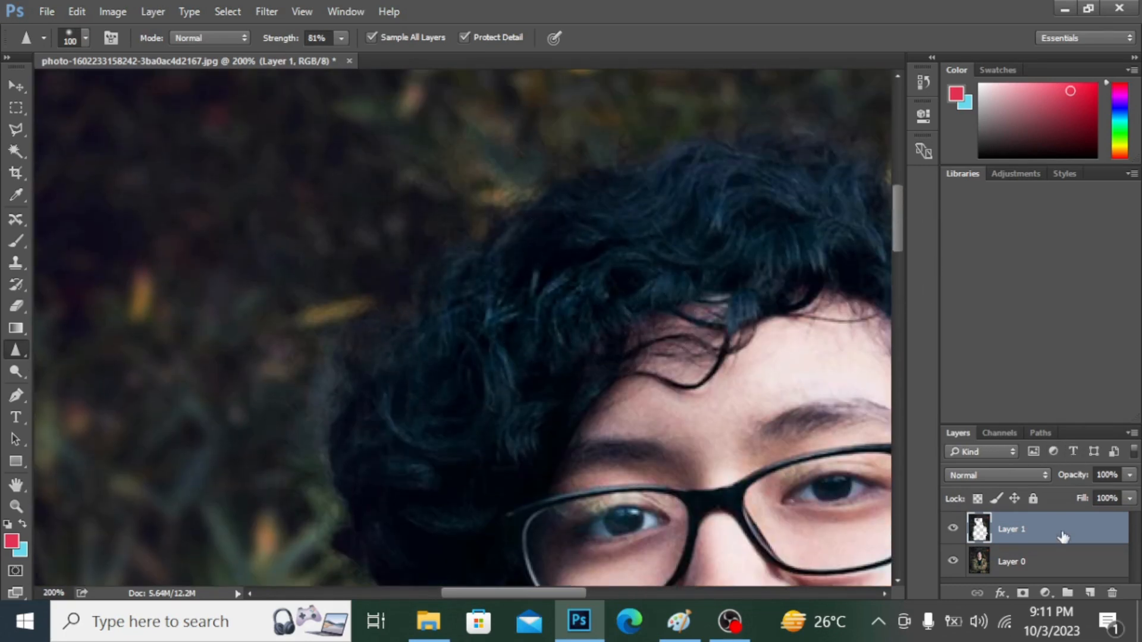
click(1089, 593)
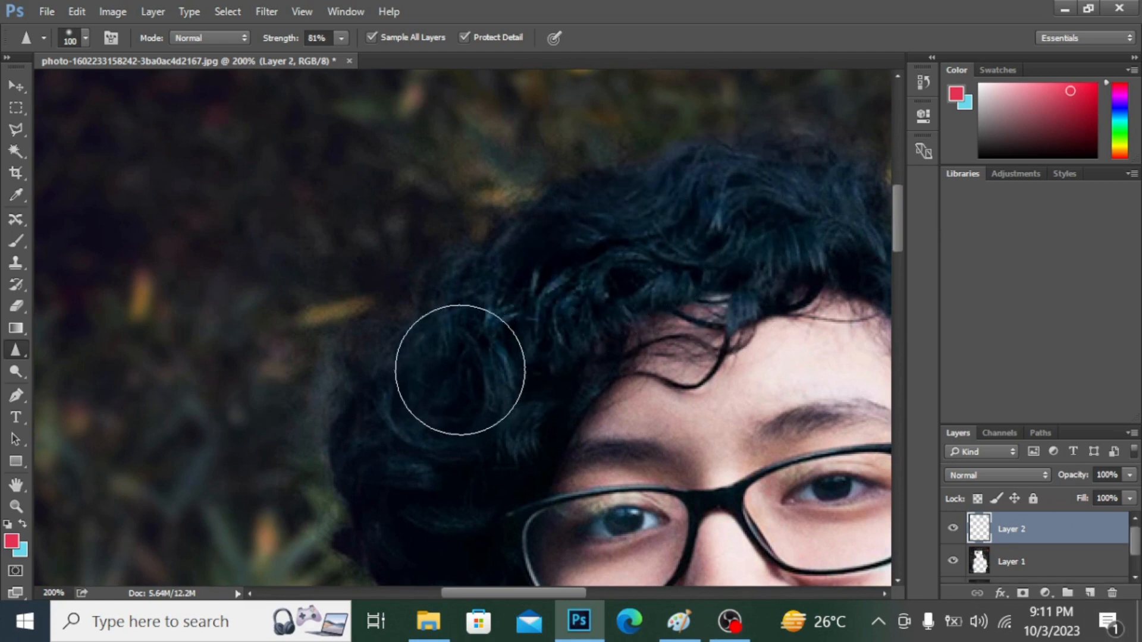
mouse_move(420, 378)
mouse_down()
mouse_move(458, 325)
mouse_move(685, 221)
mouse_move(705, 235)
mouse_move(866, 224)
mouse_move(867, 239)
mouse_move(902, 245)
mouse_up()
mouse_move(480, 260)
mouse_down()
mouse_move(671, 203)
mouse_move(475, 322)
mouse_move(418, 380)
mouse_move(386, 500)
mouse_up()
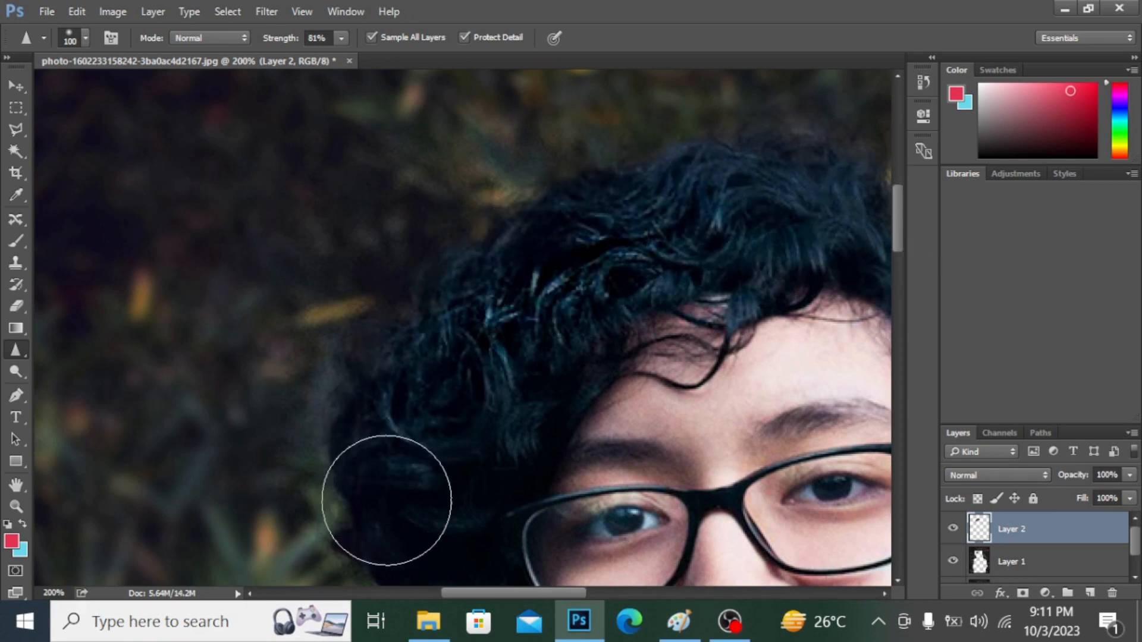
drag(900, 233, 901, 260)
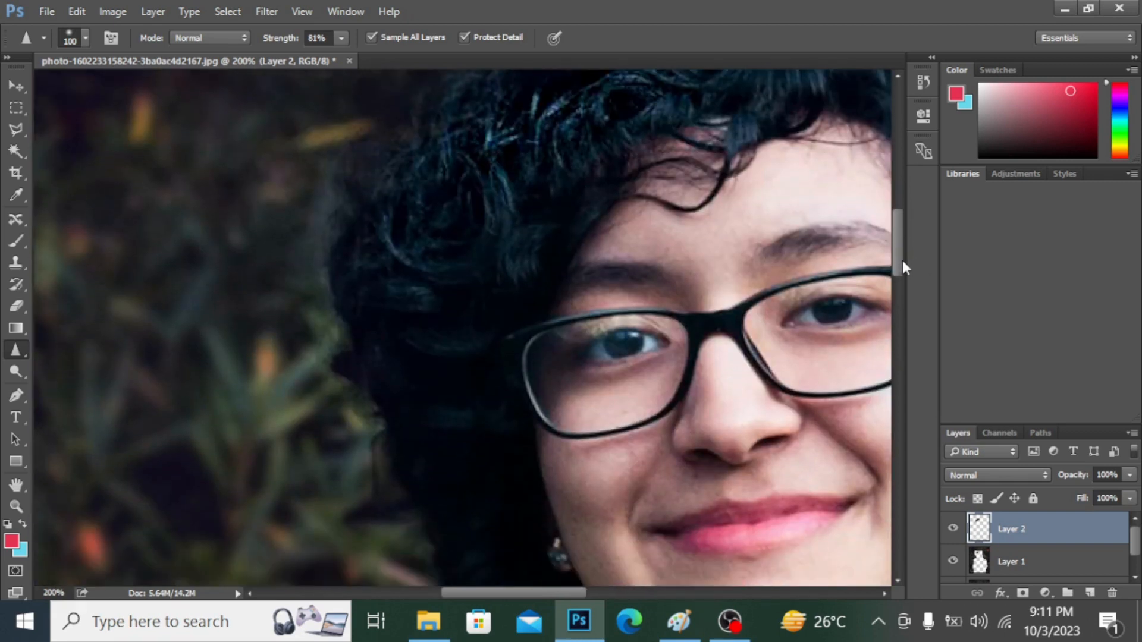
mouse_move(543, 236)
mouse_down()
mouse_move(546, 145)
mouse_move(491, 248)
mouse_move(460, 343)
mouse_move(424, 337)
mouse_move(410, 248)
mouse_move(429, 397)
mouse_move(498, 532)
mouse_move(462, 408)
mouse_move(465, 341)
mouse_move(477, 456)
mouse_move(500, 512)
mouse_move(449, 395)
mouse_move(454, 312)
mouse_move(451, 367)
mouse_move(482, 479)
mouse_up()
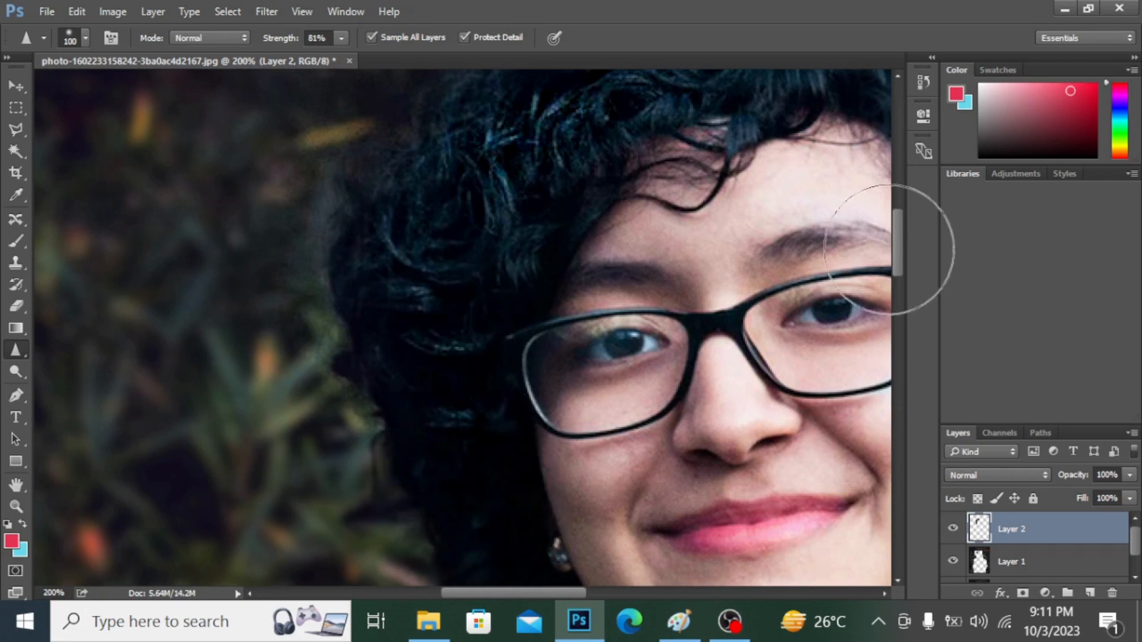
drag(897, 233, 903, 253)
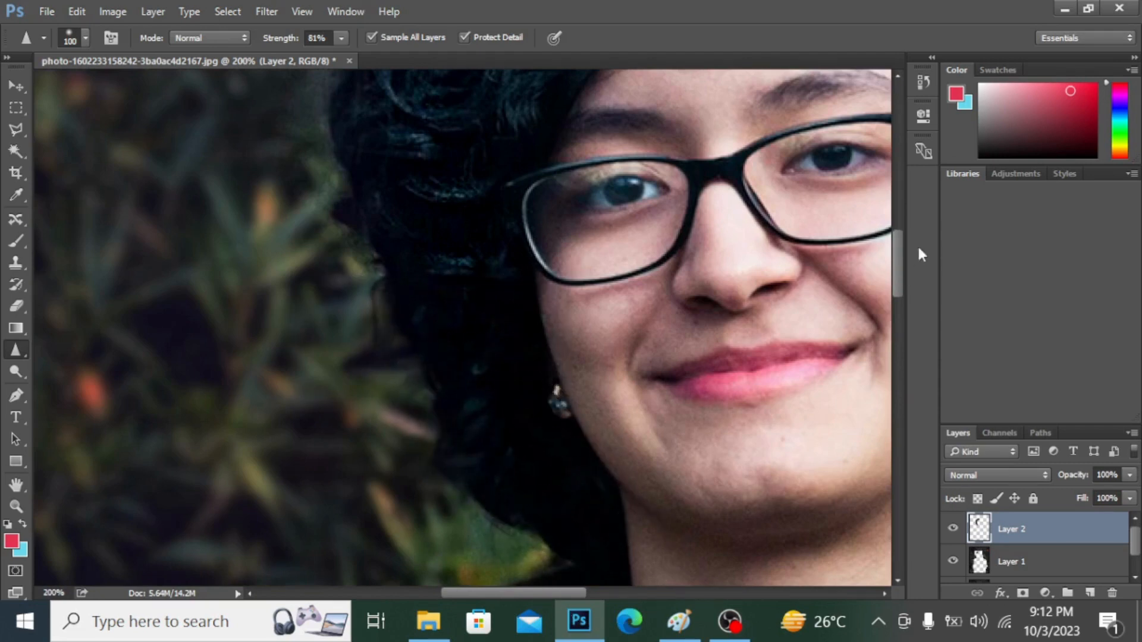
Sharpen the remaining curls on the crown and on the image-right side of the head with the Sharpen Tool.
drag(522, 591, 551, 588)
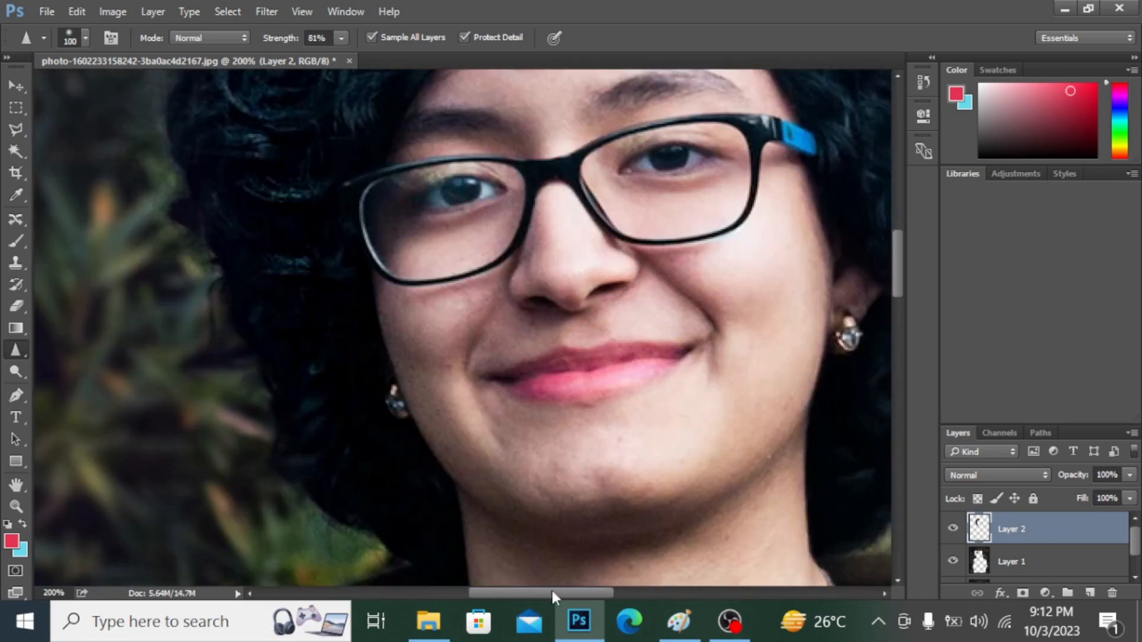
drag(898, 241, 911, 191)
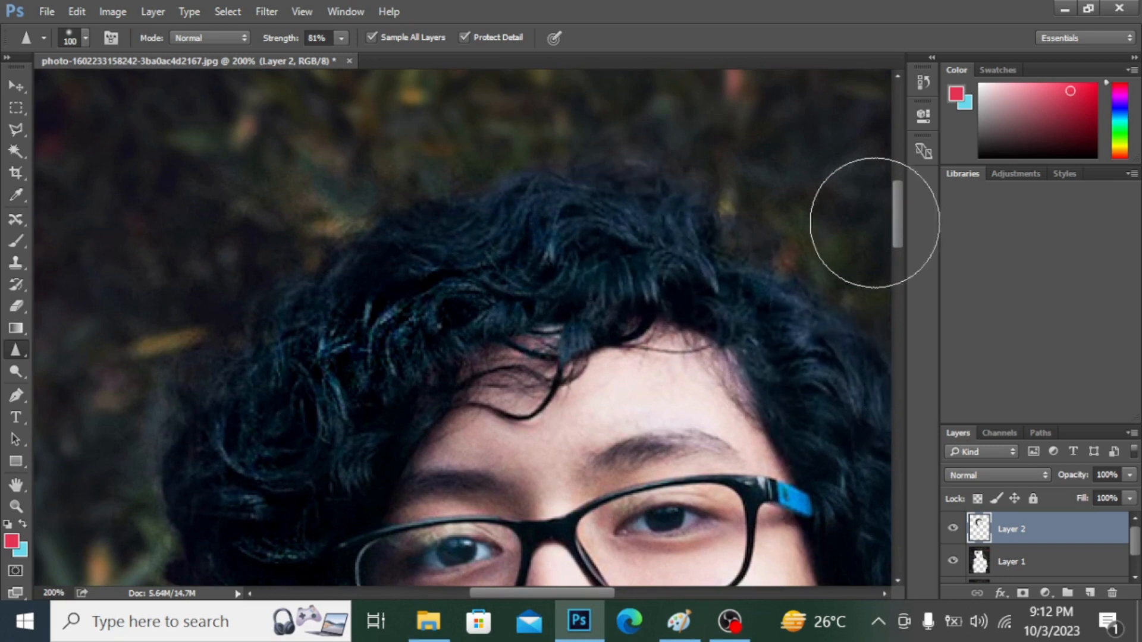
drag(551, 593, 604, 592)
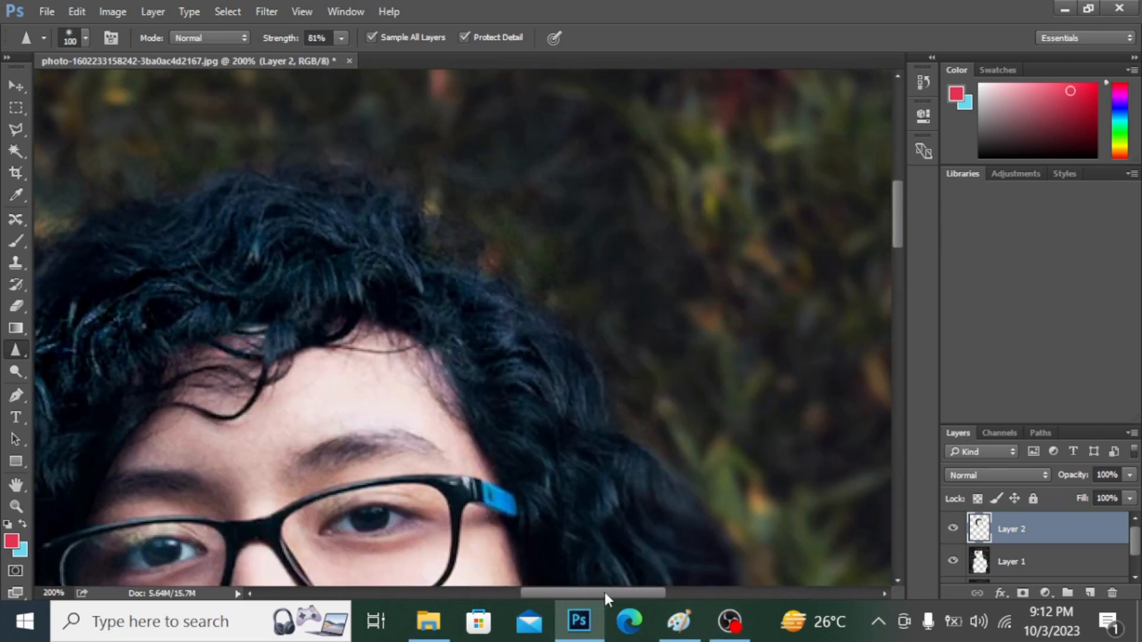
key(ctrl+minus)
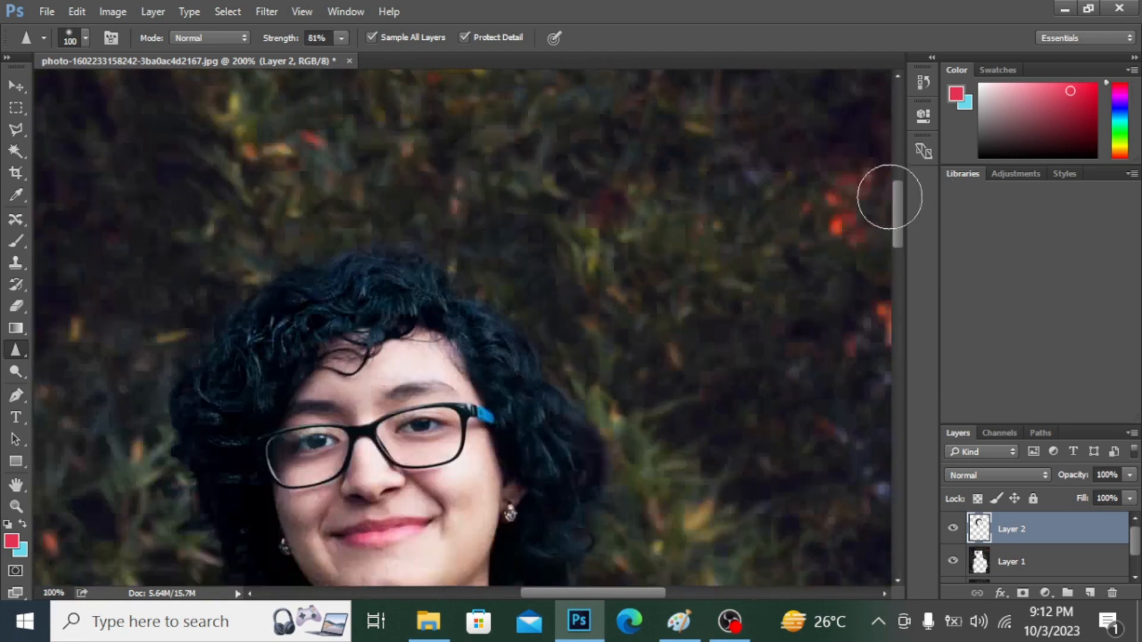
mouse_move(499, 361)
mouse_down()
mouse_move(560, 476)
mouse_move(571, 454)
mouse_move(536, 409)
mouse_move(558, 414)
mouse_move(590, 481)
mouse_move(566, 537)
mouse_move(538, 563)
mouse_move(563, 531)
mouse_move(572, 551)
mouse_move(544, 561)
mouse_move(604, 461)
mouse_move(509, 341)
mouse_move(473, 344)
mouse_up()
Compare the hair with and without the sharpening by hiding and showing Layer 2.
click(953, 530)
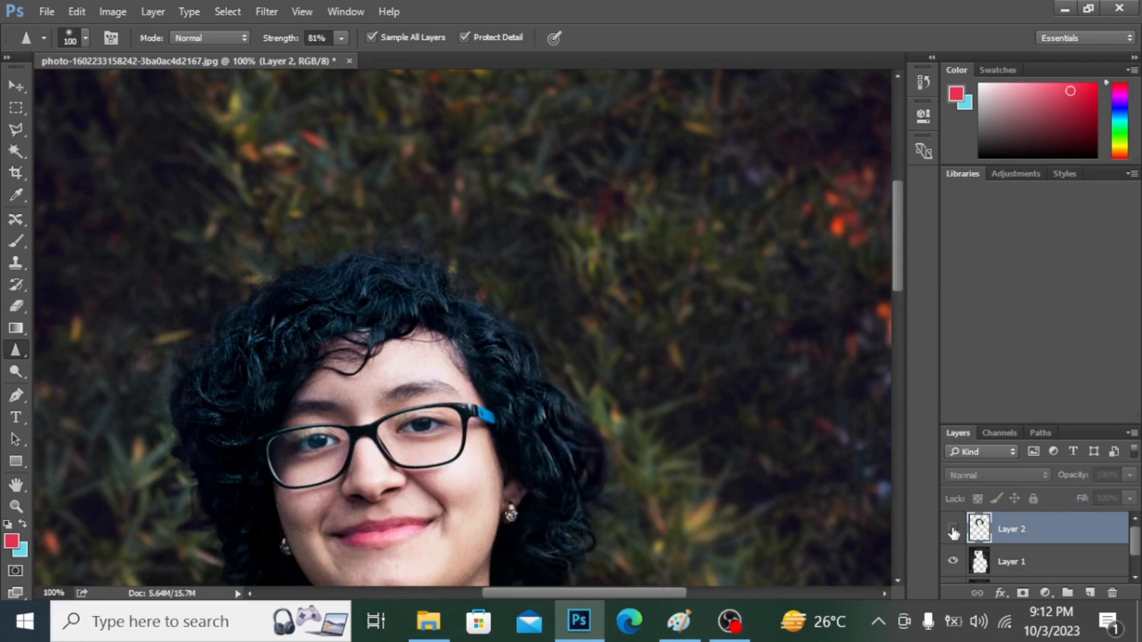
click(953, 531)
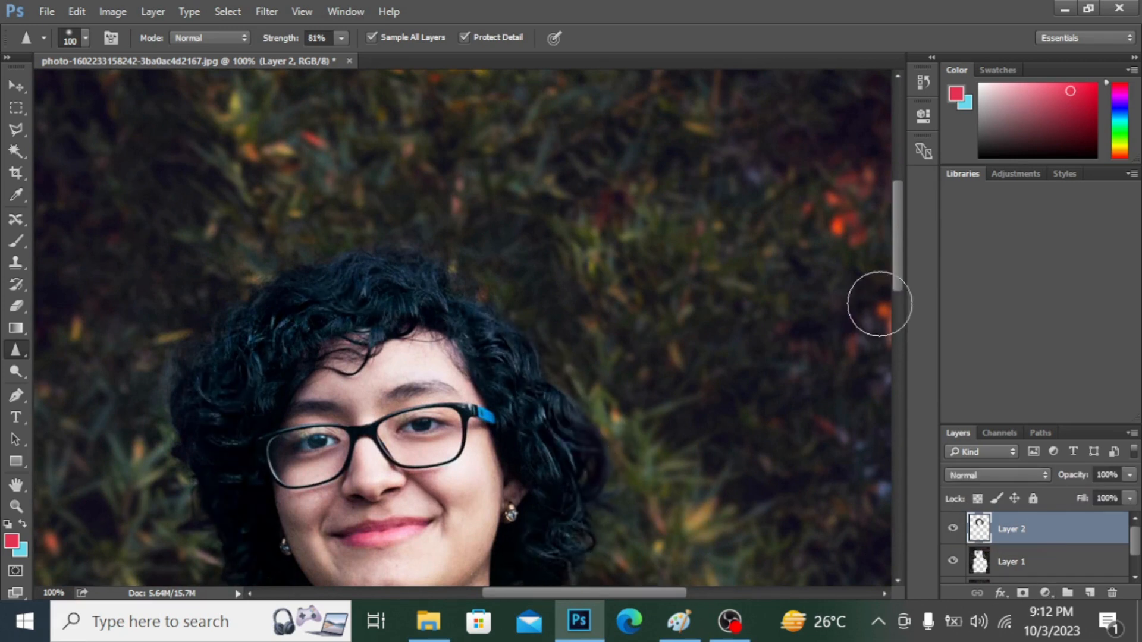
drag(892, 270, 901, 283)
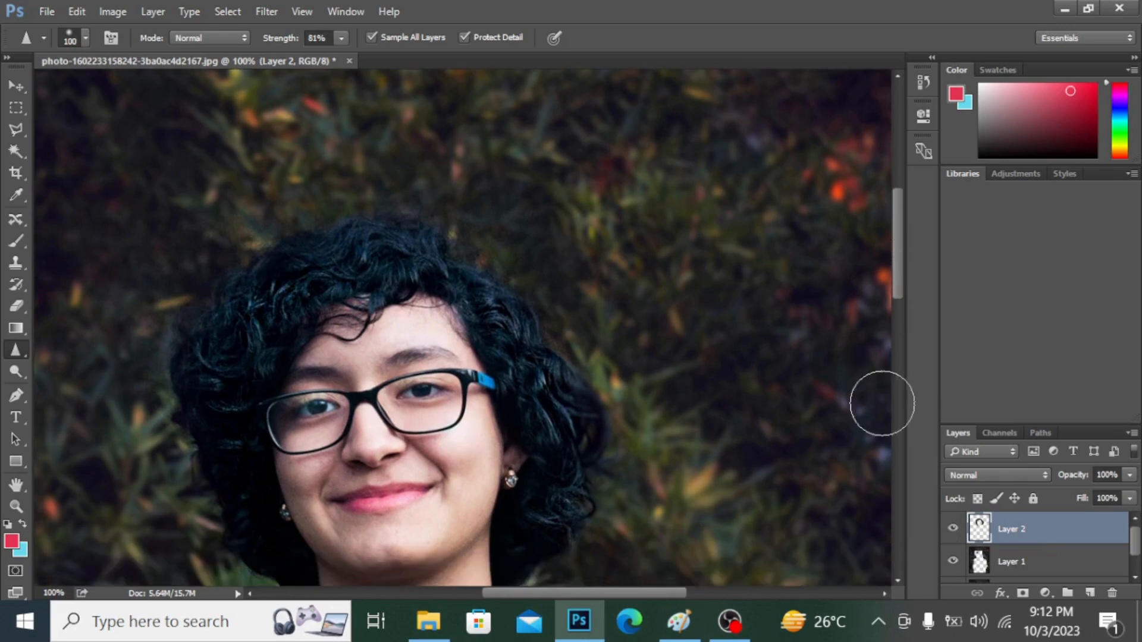
click(953, 530)
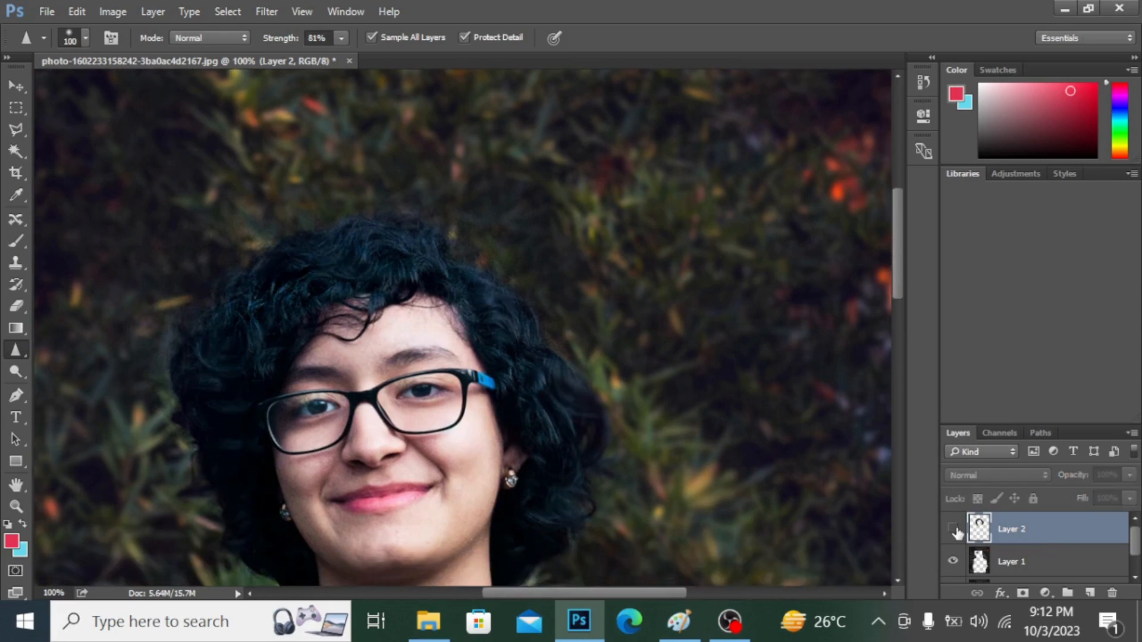
click(954, 529)
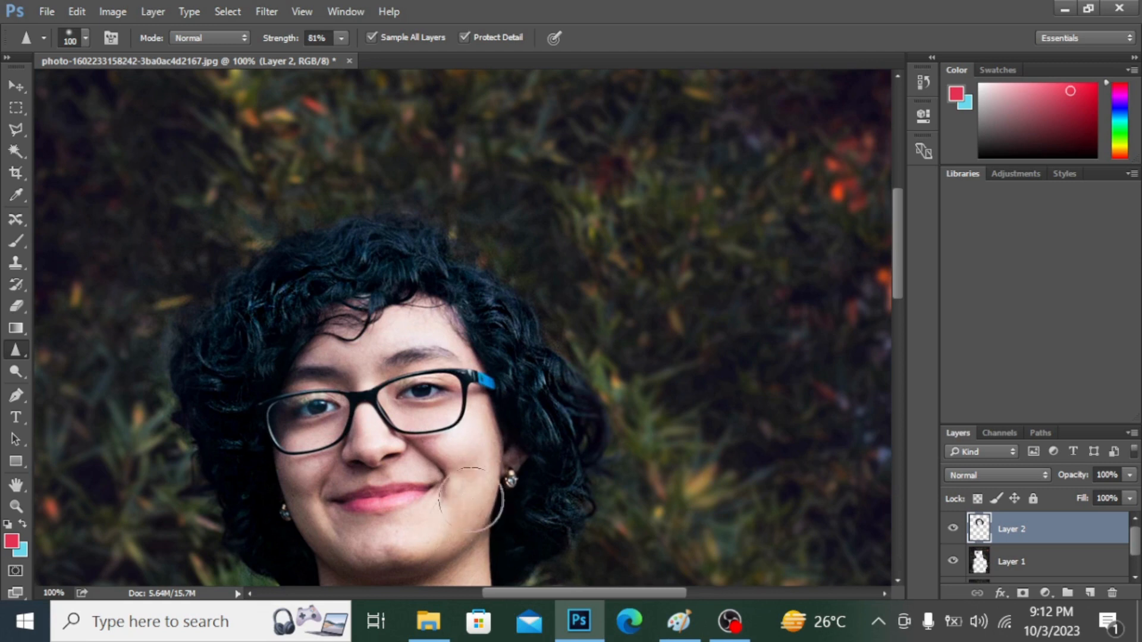
Try sharpening the cheek beside the earring on the image-right side, and undo the stroke.
mouse_move(471, 499)
mouse_down()
mouse_move(436, 506)
mouse_move(468, 444)
mouse_move(467, 482)
mouse_move(489, 497)
mouse_move(468, 457)
mouse_move(463, 525)
mouse_up()
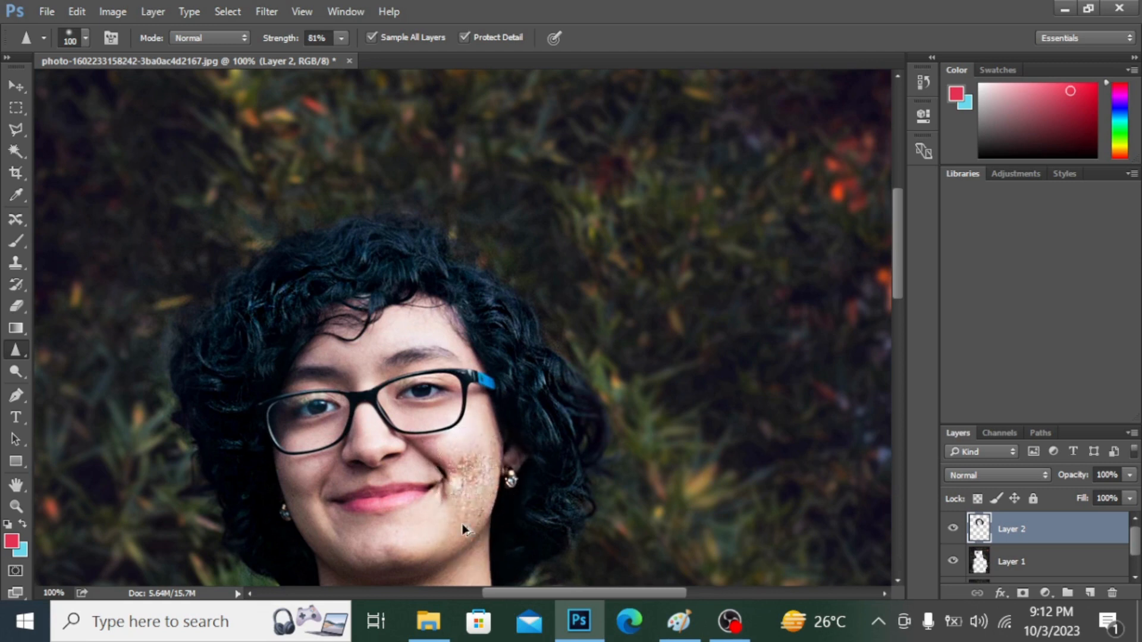
key(ctrl+z)
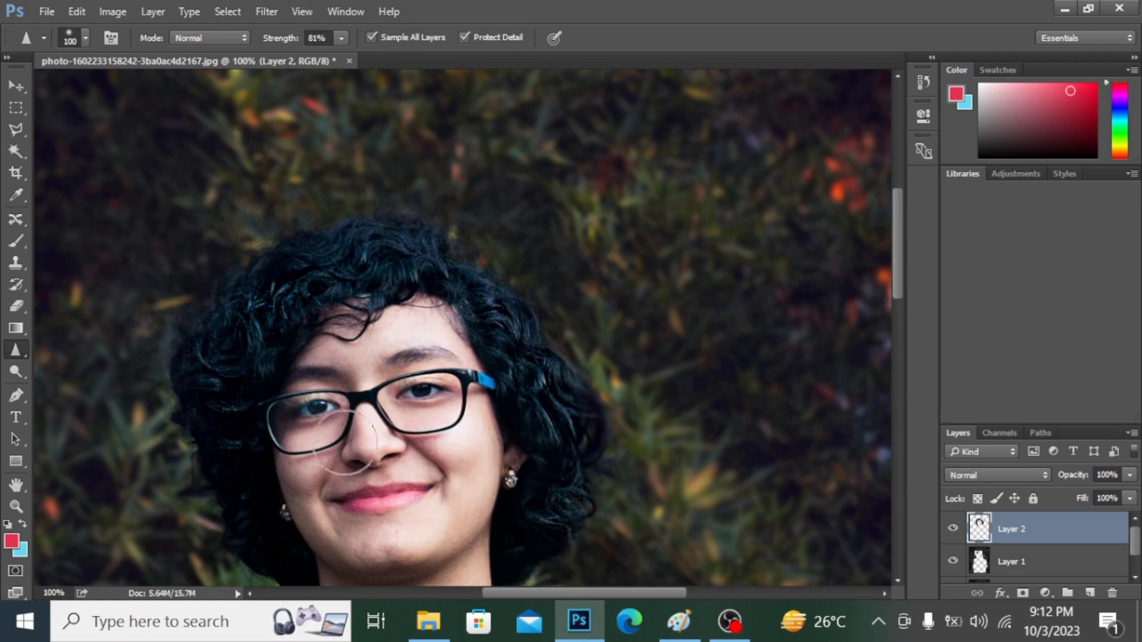
Add an empty layer above the sharpened hair layer and activate the Smudge Tool.
click(1094, 594)
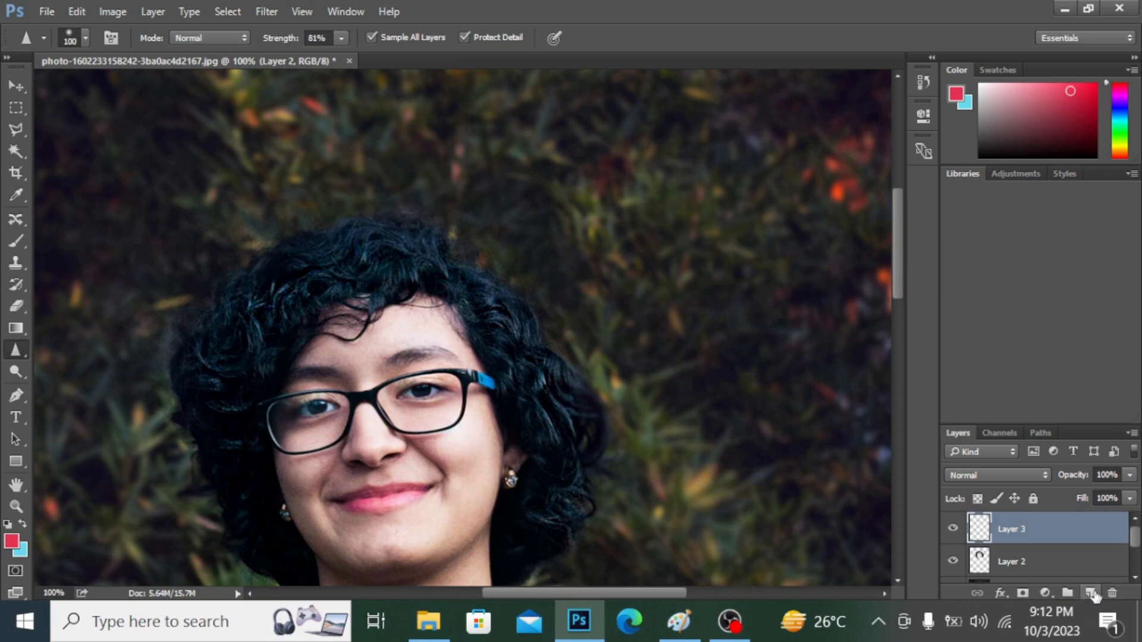
right_click(20, 345)
click(61, 381)
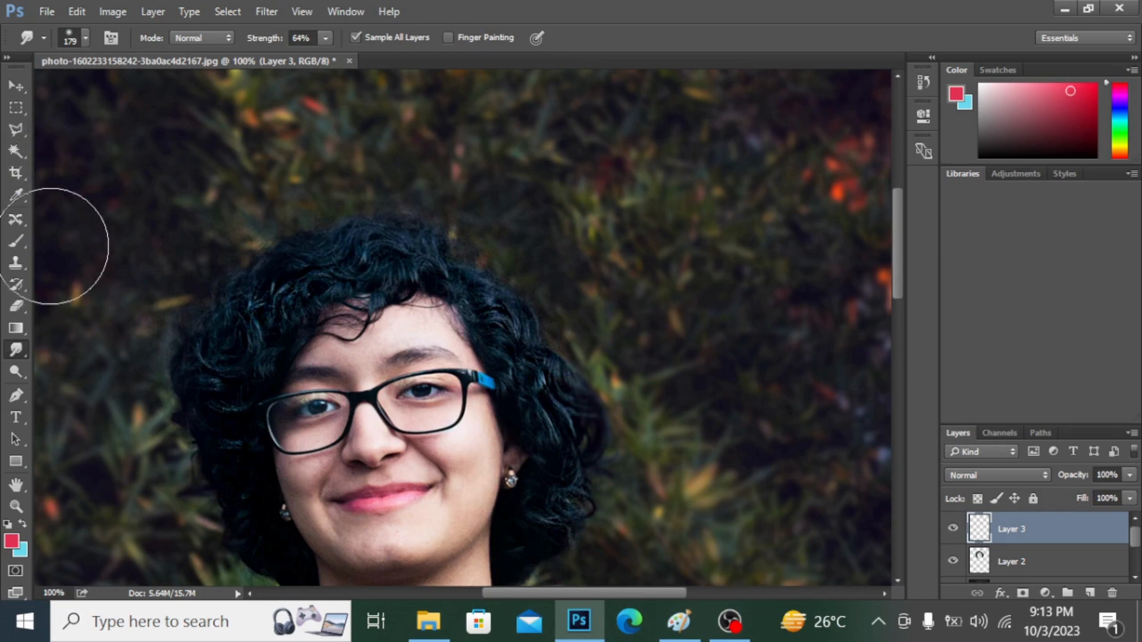
Paint a red patch above the head with a soft 79 px brush, and overlap it with a light blue patch.
click(19, 241)
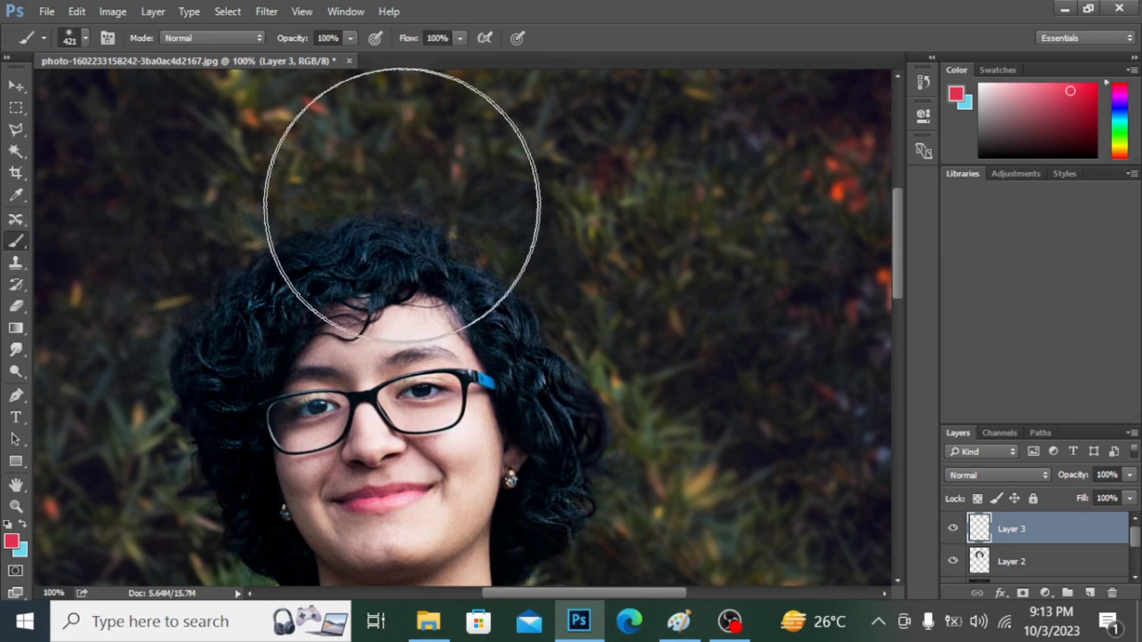
click(86, 39)
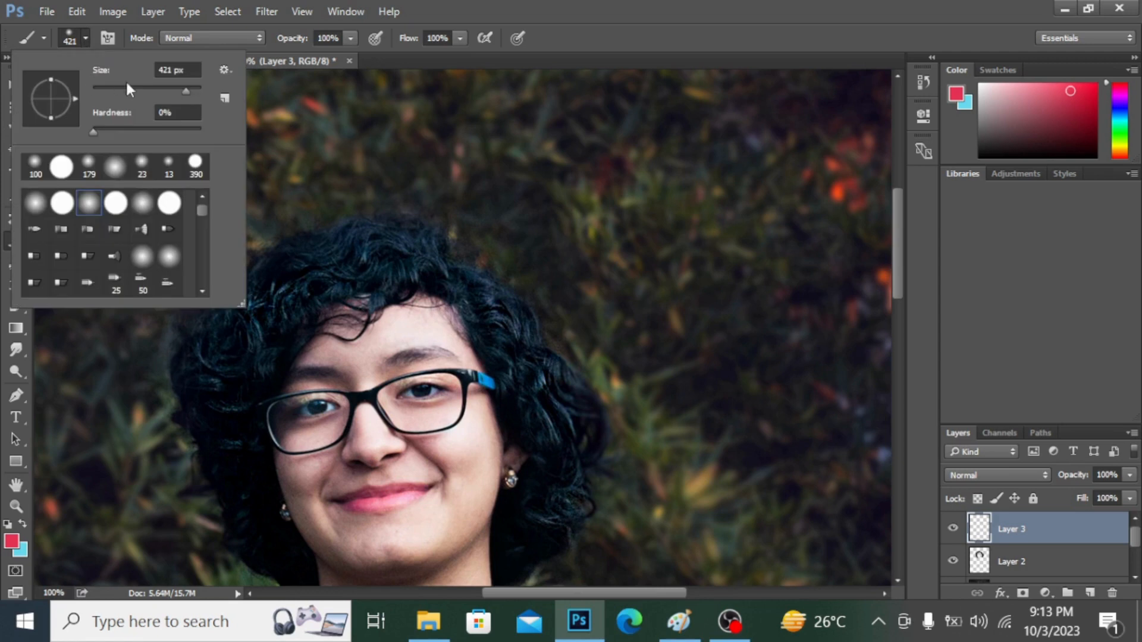
click(135, 89)
mouse_move(397, 164)
mouse_down()
mouse_move(622, 110)
mouse_move(485, 193)
mouse_move(609, 194)
mouse_move(598, 256)
mouse_up()
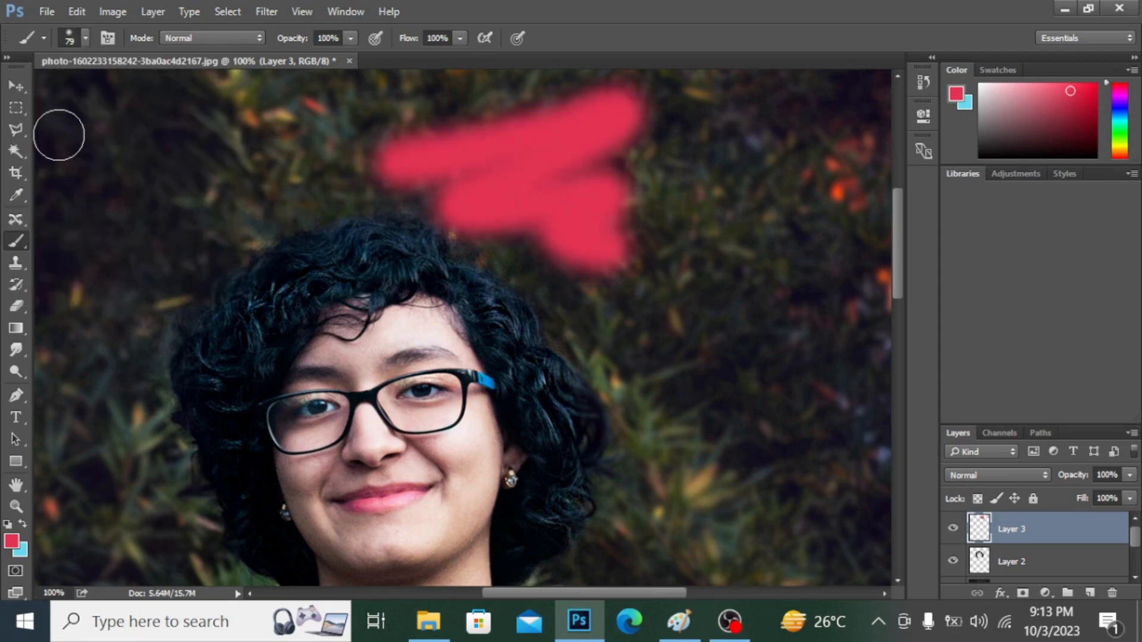
click(20, 522)
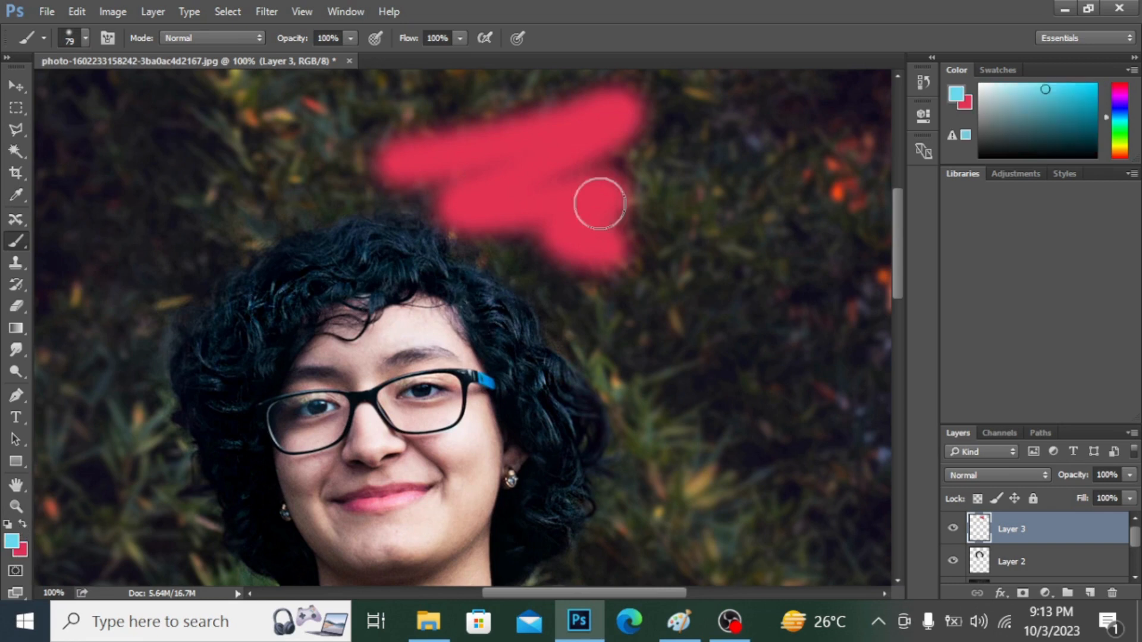
mouse_move(548, 208)
mouse_down()
mouse_move(636, 184)
mouse_move(585, 255)
mouse_move(650, 318)
mouse_up()
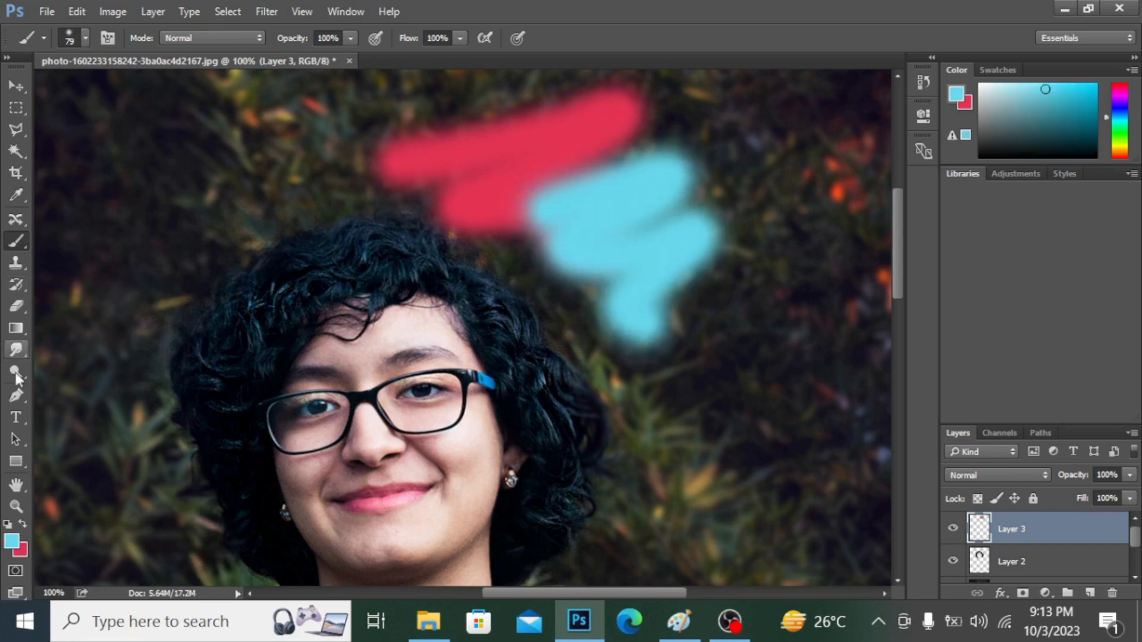
Try the Smudge Tool where the red and blue paint meet, and set its brush size to 117 px.
mouse_move(16, 350)
mouse_down()
mouse_move(60, 364)
mouse_move(67, 380)
mouse_up()
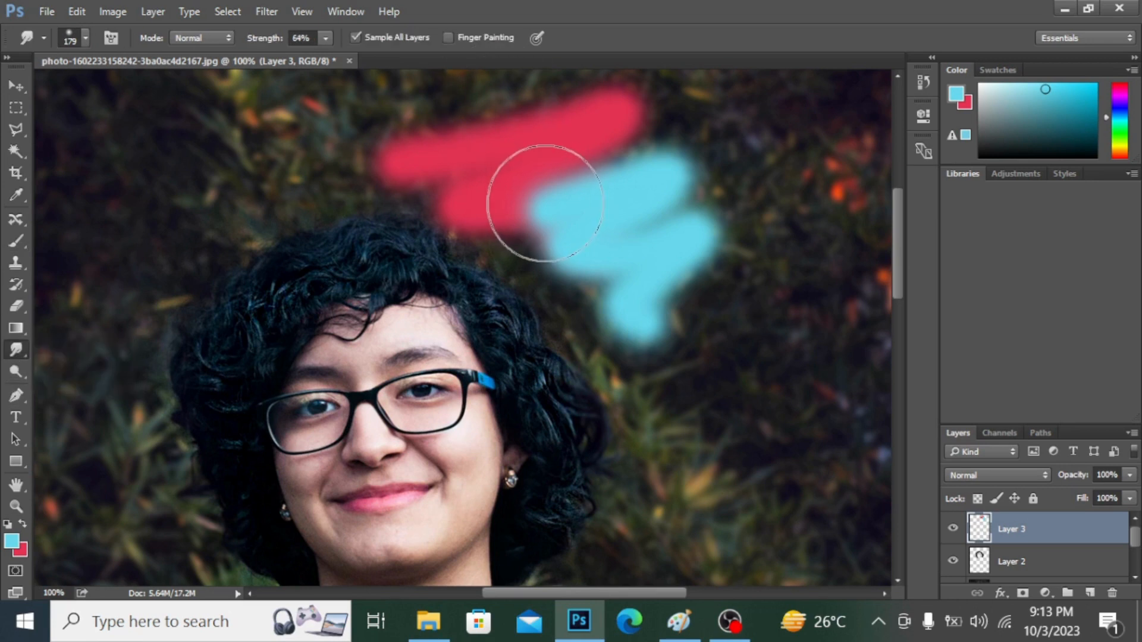
mouse_move(541, 204)
mouse_down()
mouse_move(613, 153)
mouse_move(509, 212)
mouse_move(510, 192)
mouse_move(518, 199)
mouse_up()
key(ctrl+z)
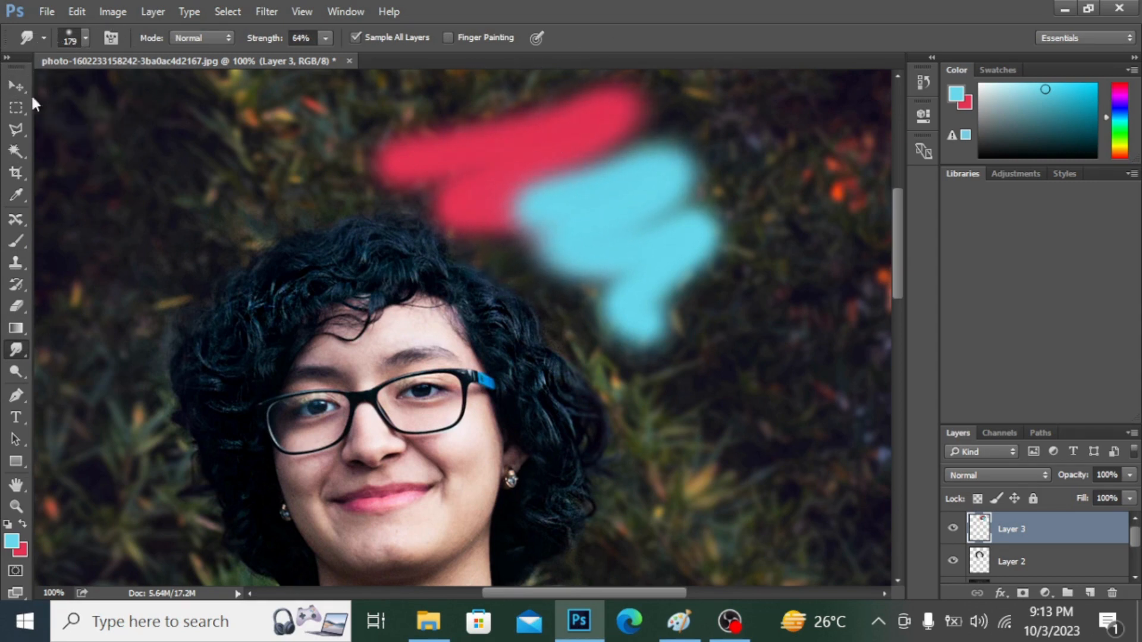
click(85, 38)
click(151, 87)
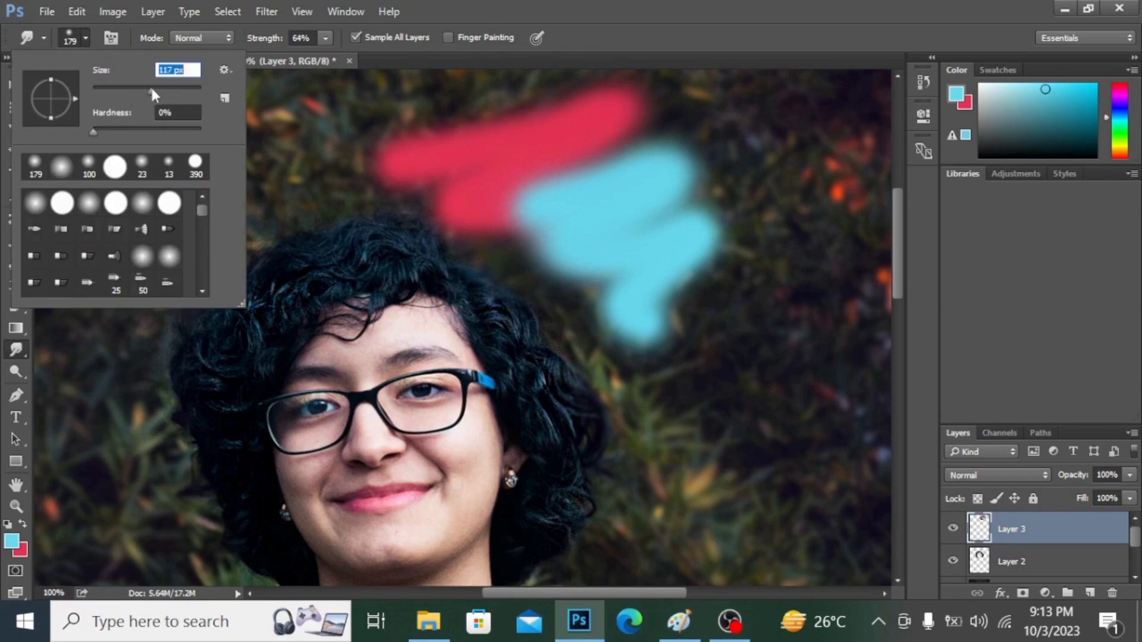
Smudge the red and blue paint together into a swirl on Layer 3, and delete that layer.
click(560, 185)
mouse_move(560, 185)
mouse_down()
mouse_move(639, 154)
mouse_move(529, 210)
mouse_move(688, 227)
mouse_move(640, 144)
mouse_move(518, 198)
mouse_move(631, 233)
mouse_move(620, 149)
mouse_move(508, 176)
mouse_move(533, 239)
mouse_move(638, 160)
mouse_move(511, 188)
mouse_move(506, 216)
mouse_move(559, 233)
mouse_move(623, 195)
mouse_move(513, 160)
mouse_move(477, 217)
mouse_move(570, 229)
mouse_move(592, 167)
mouse_move(493, 213)
mouse_move(609, 236)
mouse_up()
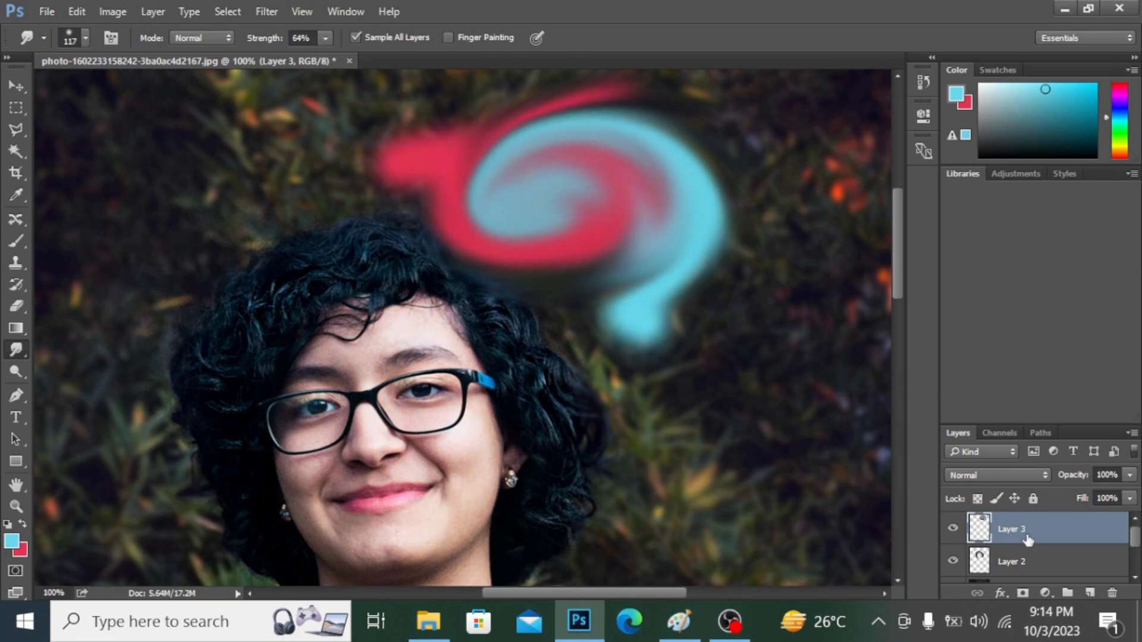
key(Delete)
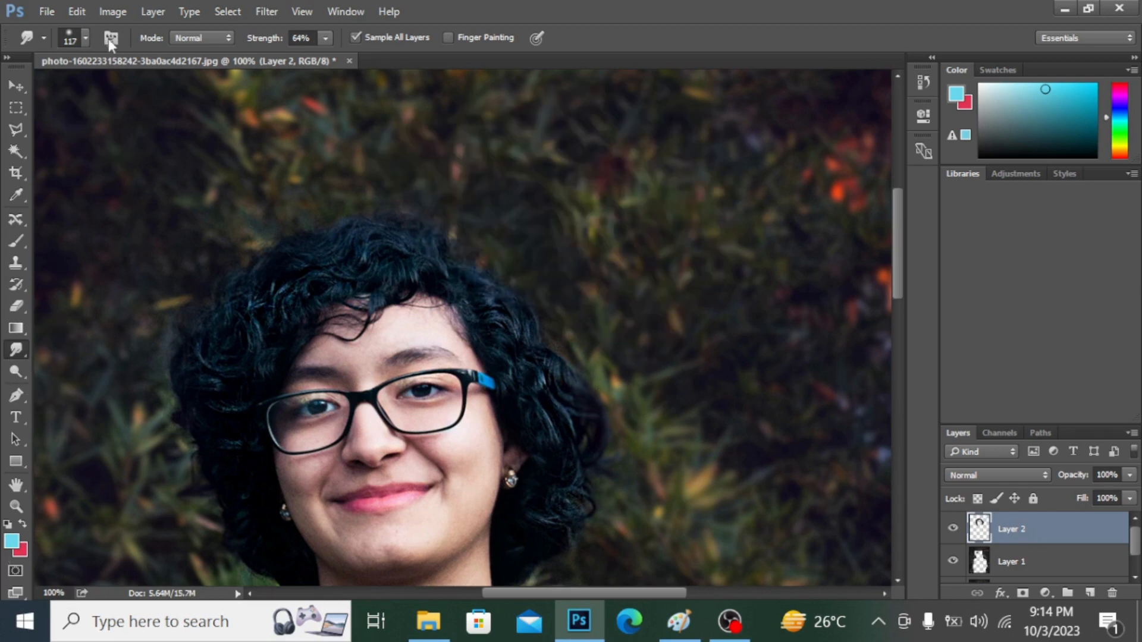
Set the Smudge brush to 26 px at 40% strength, and smudge lightly over the pupil of the eye nearest the blue glasses temple.
click(87, 37)
drag(136, 88, 105, 88)
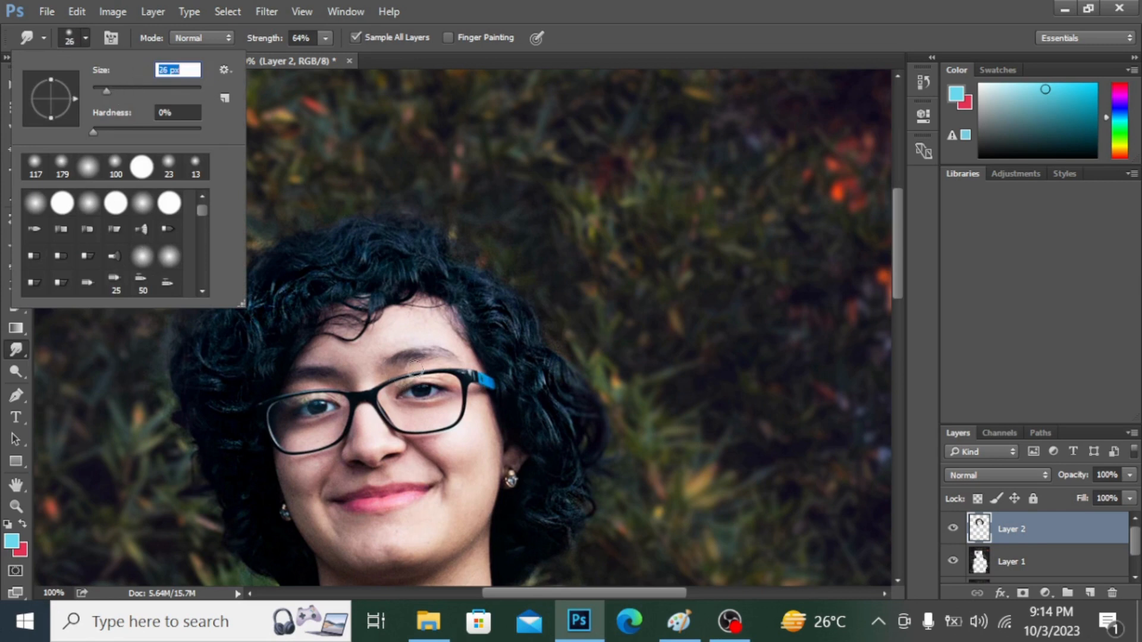
key(ctrl+minus)
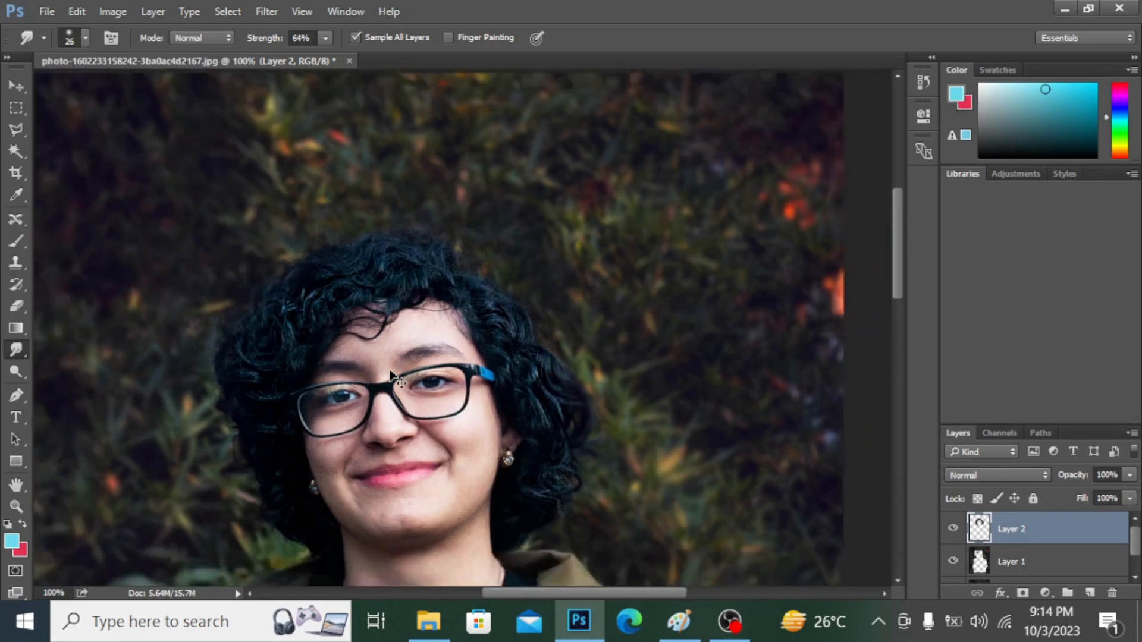
key(ctrl+plus)
key(ctrl+plus)
key(ctrl+plus)
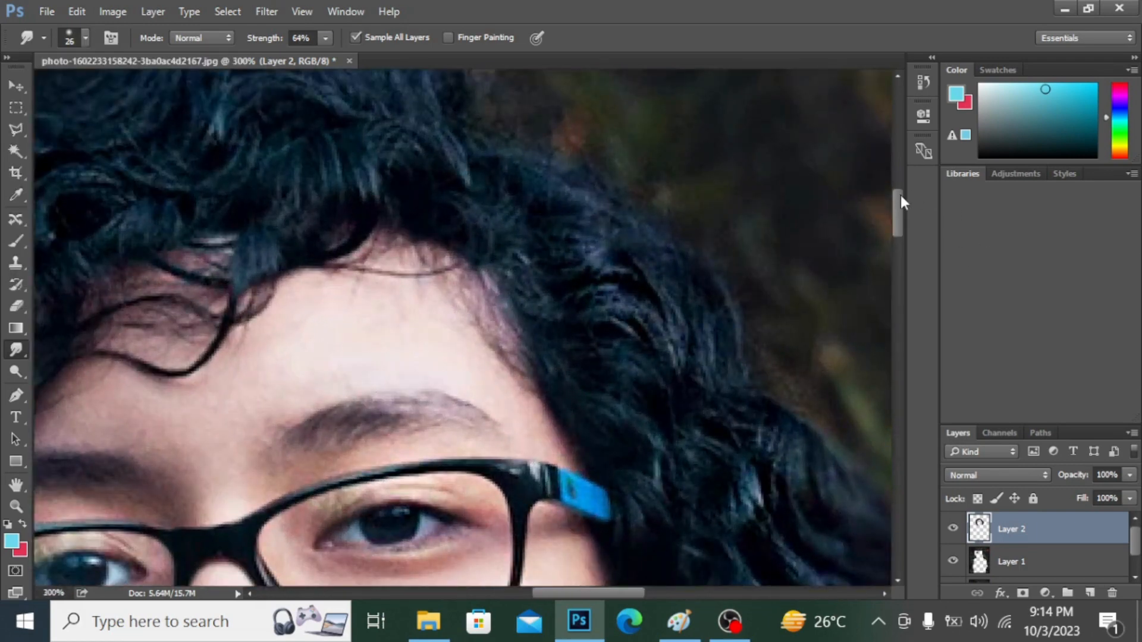
drag(900, 195, 901, 228)
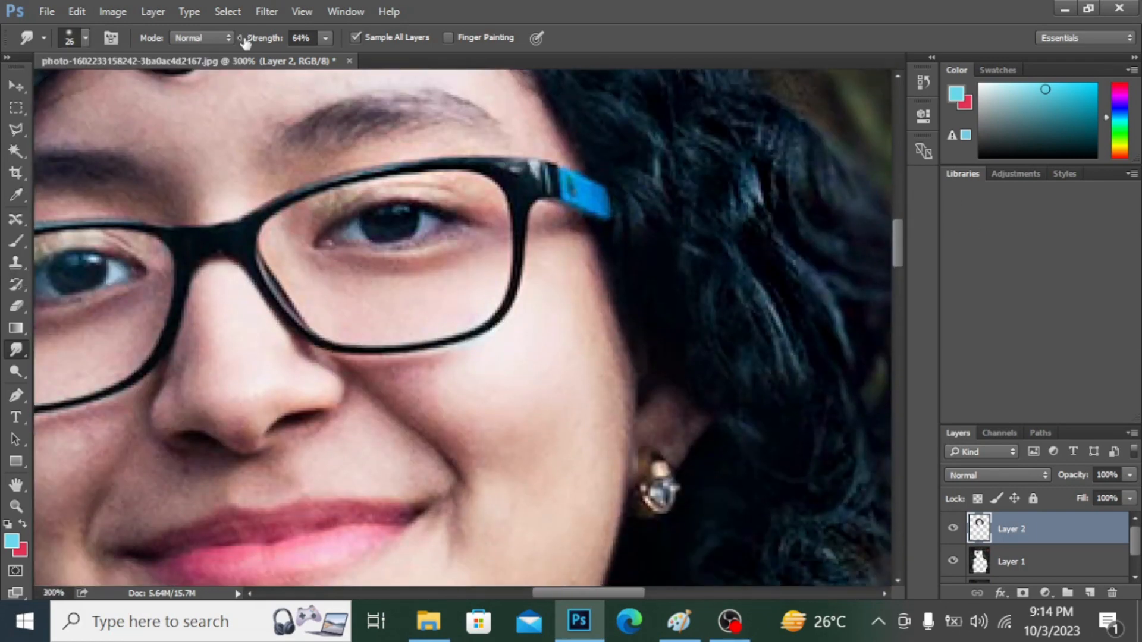
click(325, 40)
drag(327, 57, 305, 57)
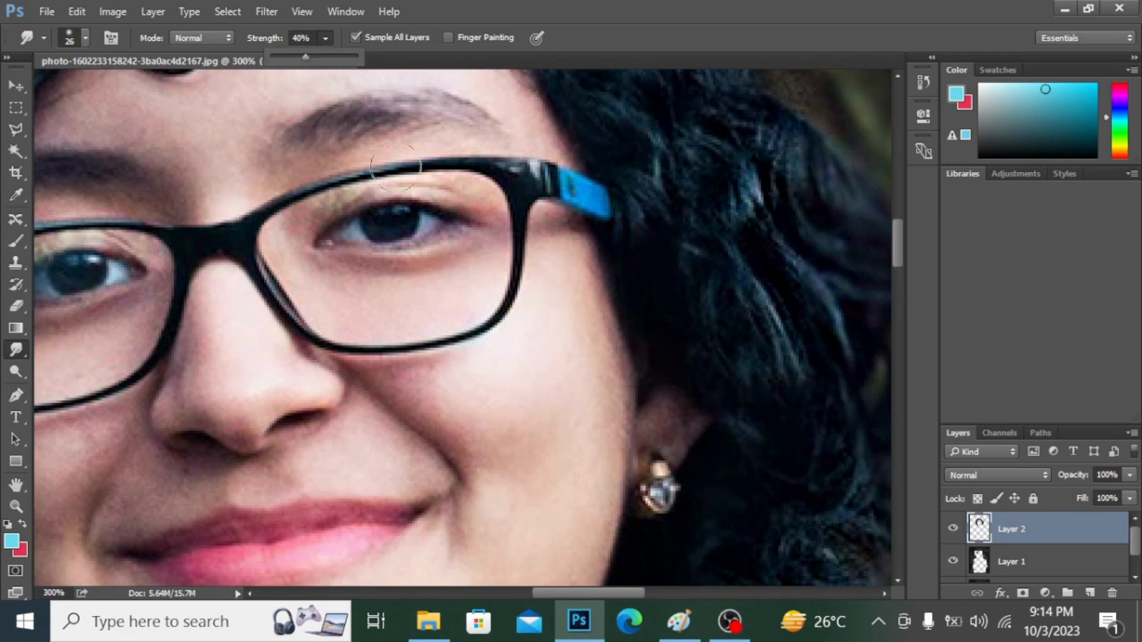
drag(389, 224, 398, 223)
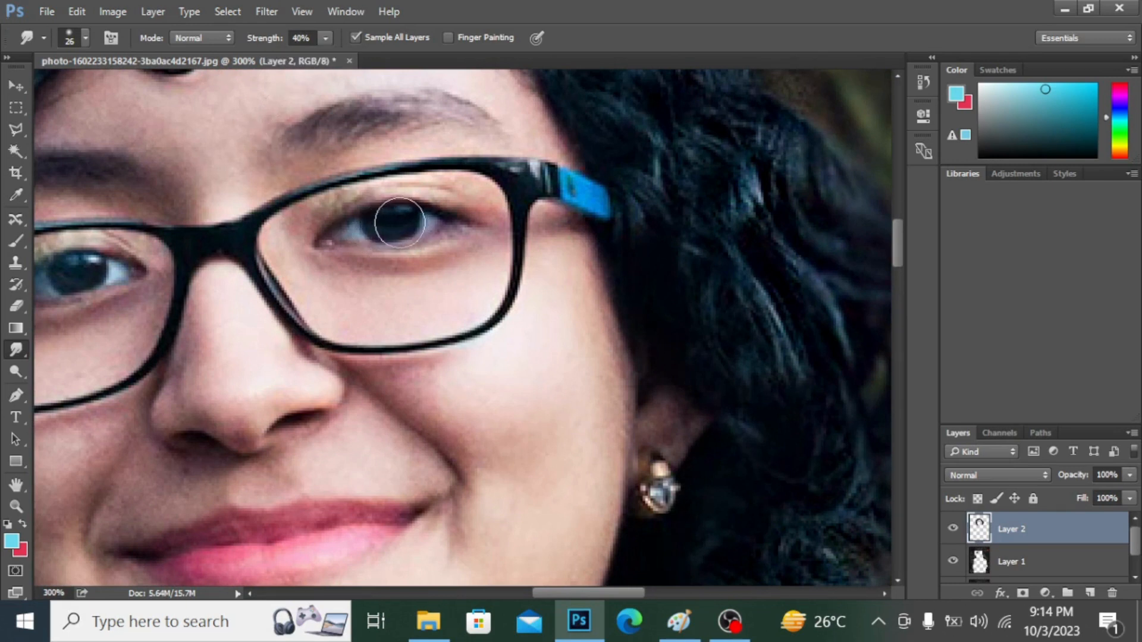
Reduce the Smudge brush to 23 px and smudge the inner end of the eyebrow above that eye on Layer 2.
click(83, 36)
click(105, 89)
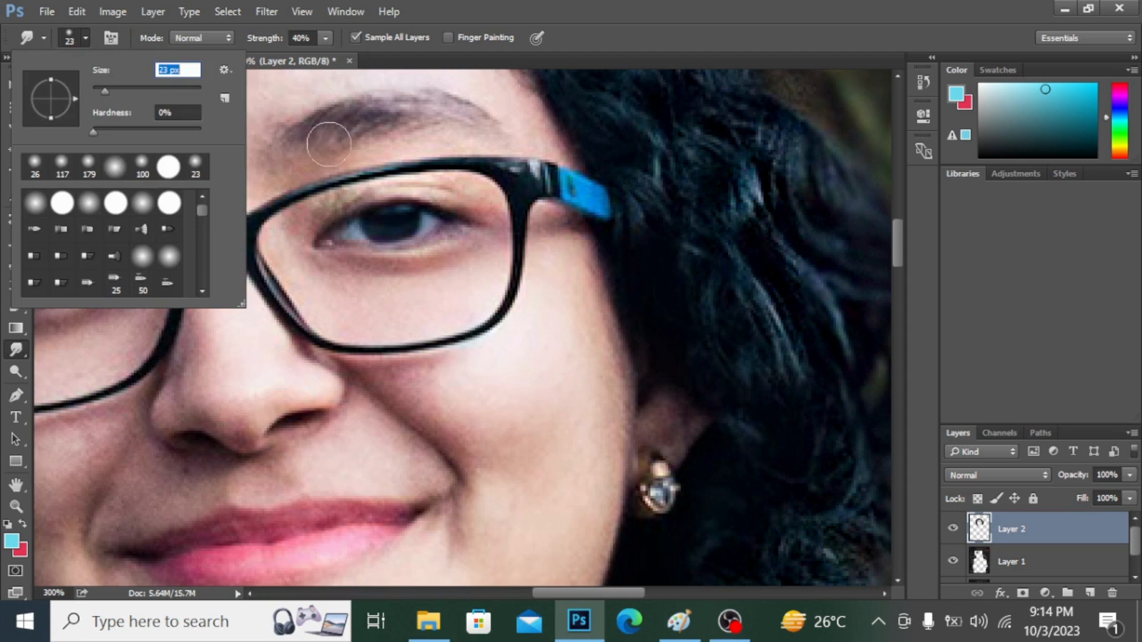
click(286, 151)
mouse_move(286, 152)
mouse_down()
mouse_move(309, 126)
mouse_move(385, 117)
mouse_up()
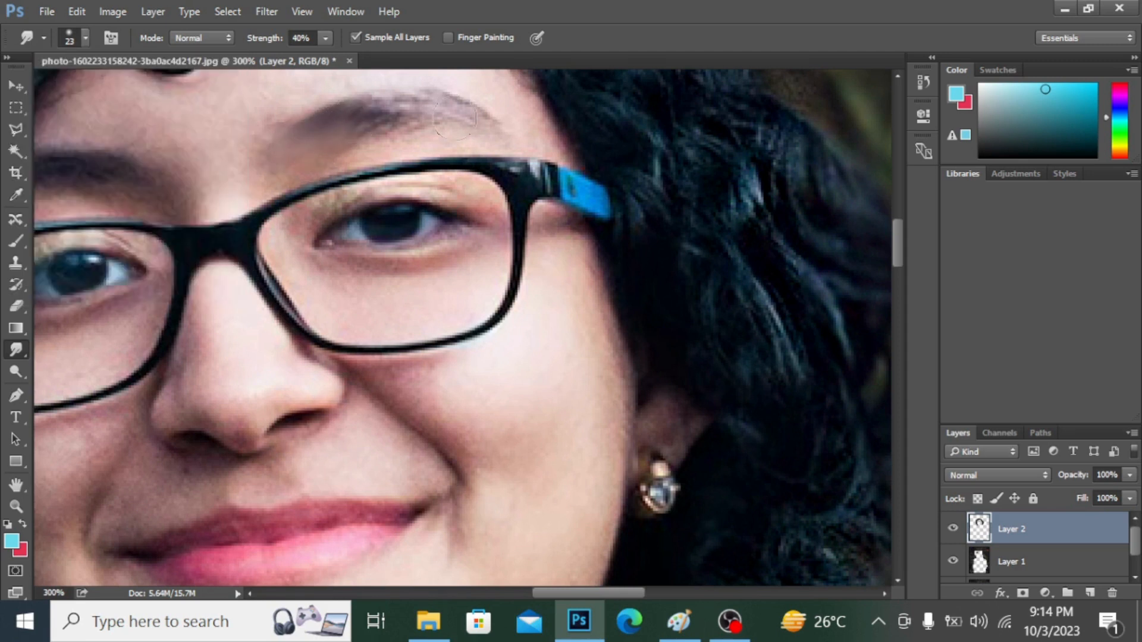
Reduce the Smudge brush to 9 px and smooth the hairs along the same eyebrow from its inner end outward.
click(85, 38)
drag(97, 89, 94, 87)
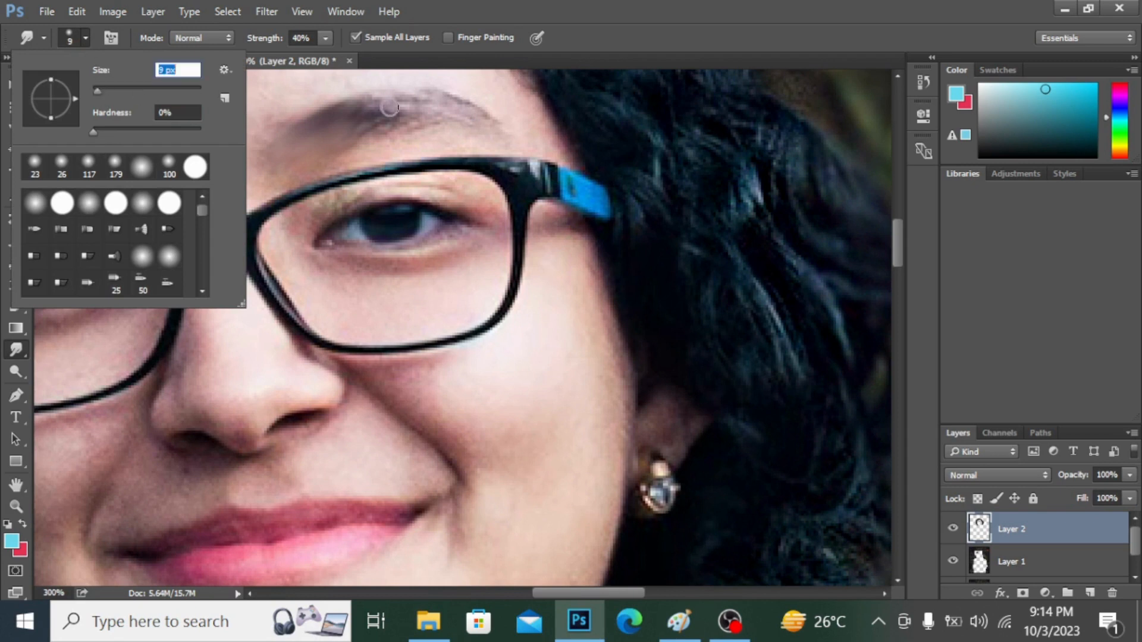
click(293, 146)
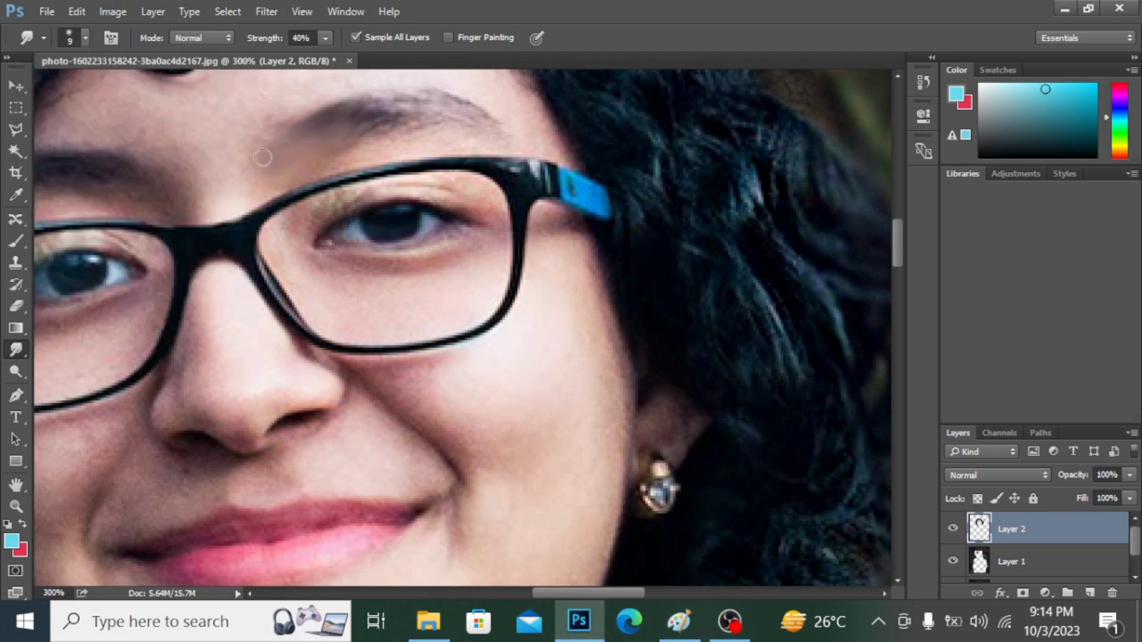
mouse_move(267, 174)
mouse_down()
mouse_move(337, 126)
mouse_move(441, 107)
mouse_move(385, 101)
mouse_move(357, 115)
mouse_move(391, 96)
mouse_up()
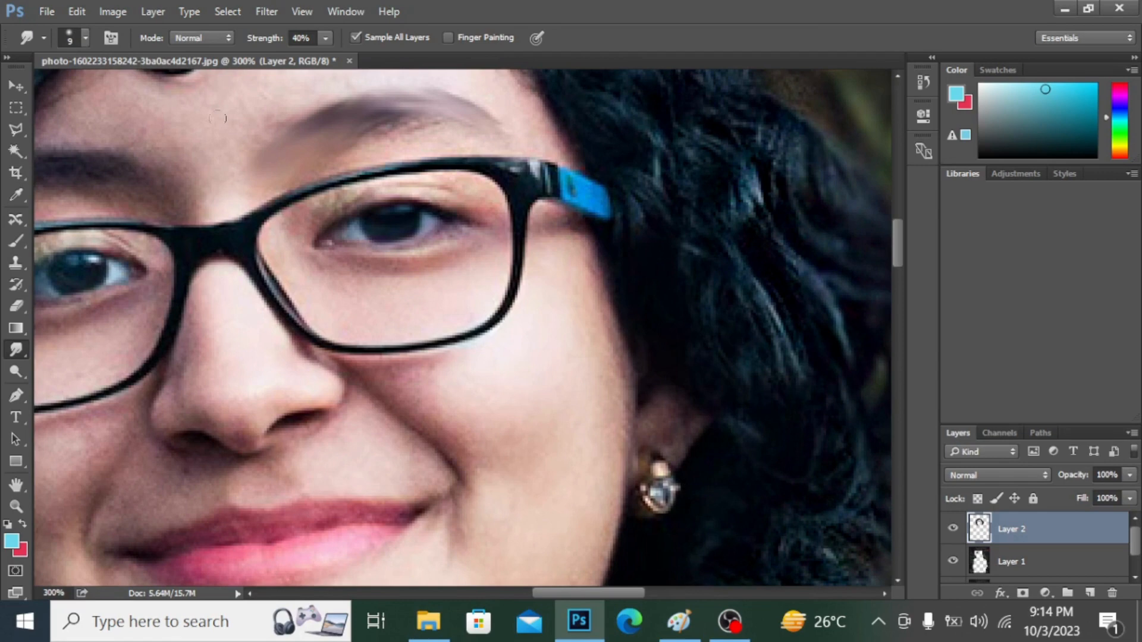
Hide and show Layer 2 to compare the face with and without the smudged eyebrow.
click(953, 529)
click(954, 530)
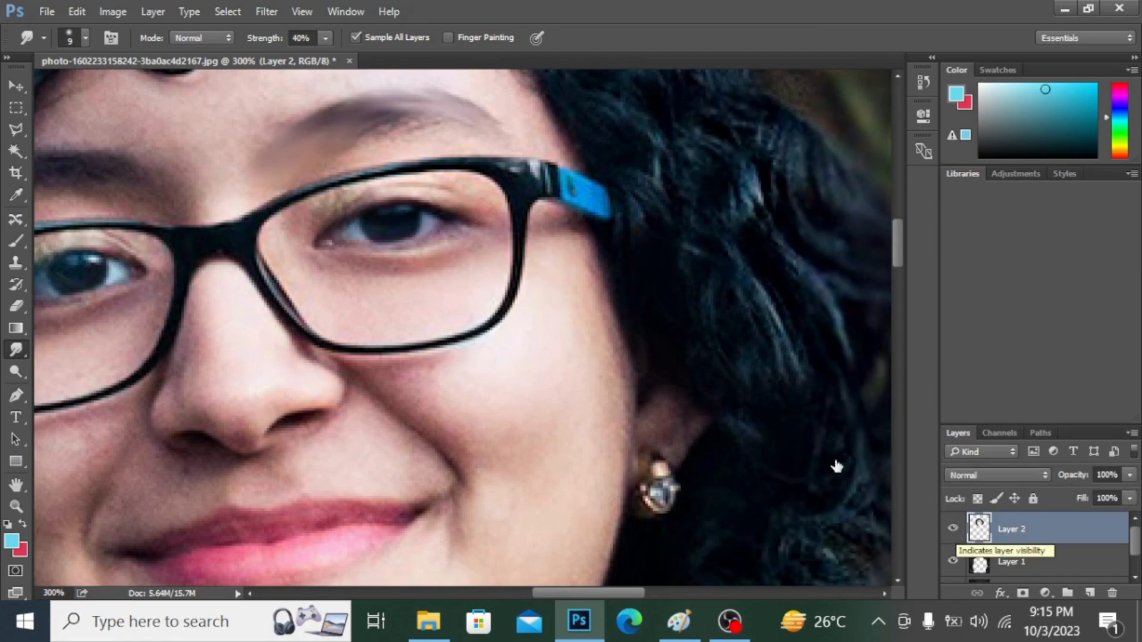
key(ctrl+minus)
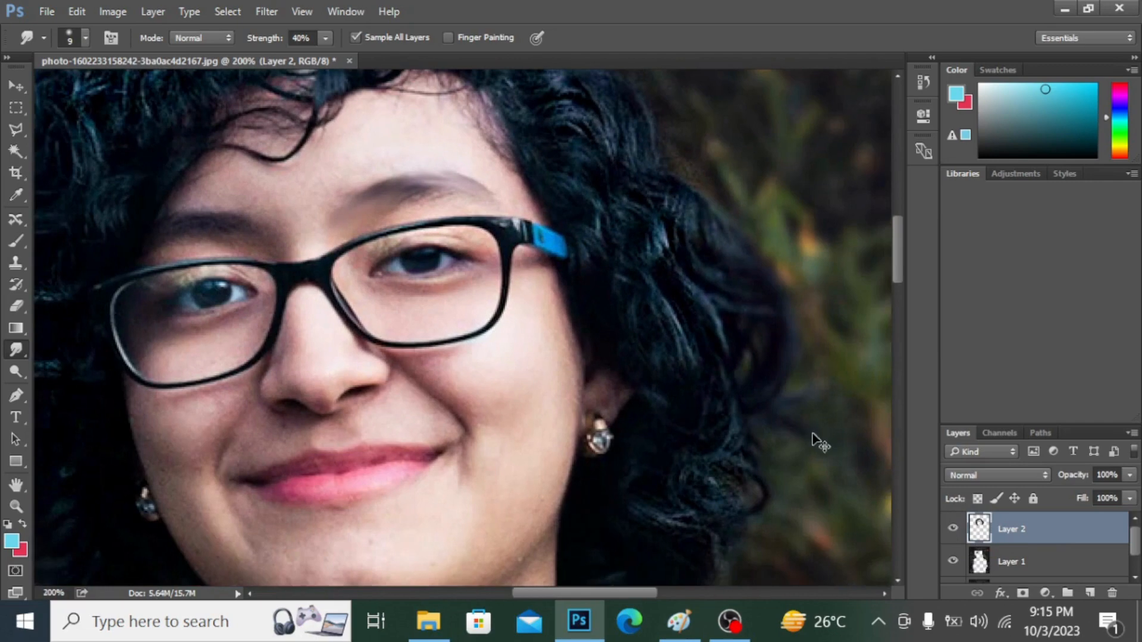
key(ctrl+minus)
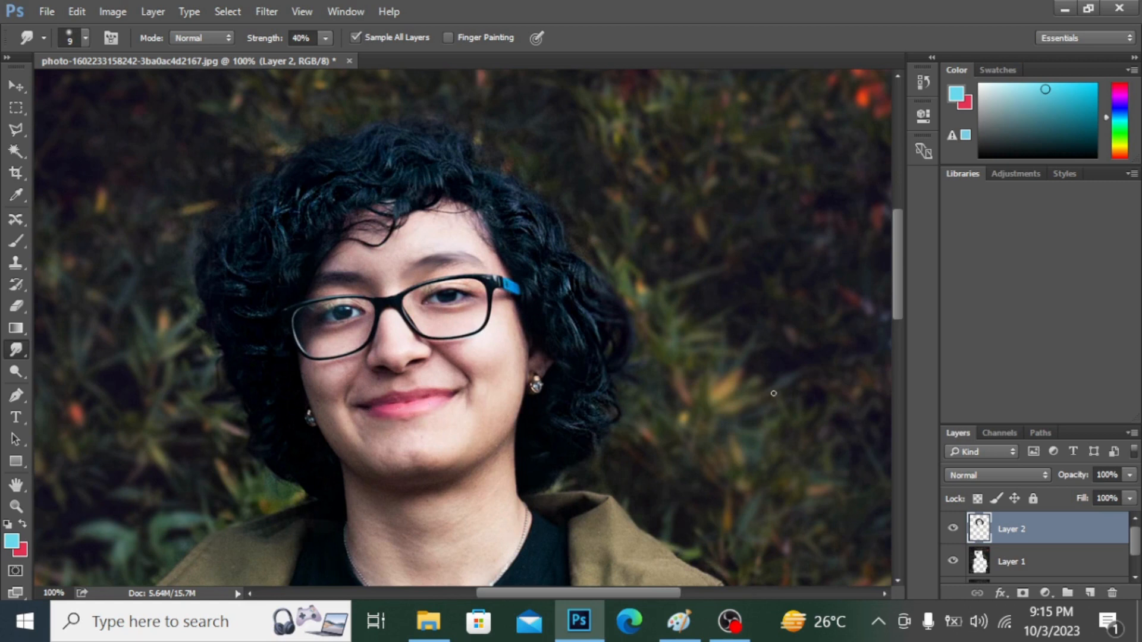
Add an empty layer above Layer 2 and check the whole portrait.
click(1090, 593)
click(953, 562)
drag(894, 238, 895, 265)
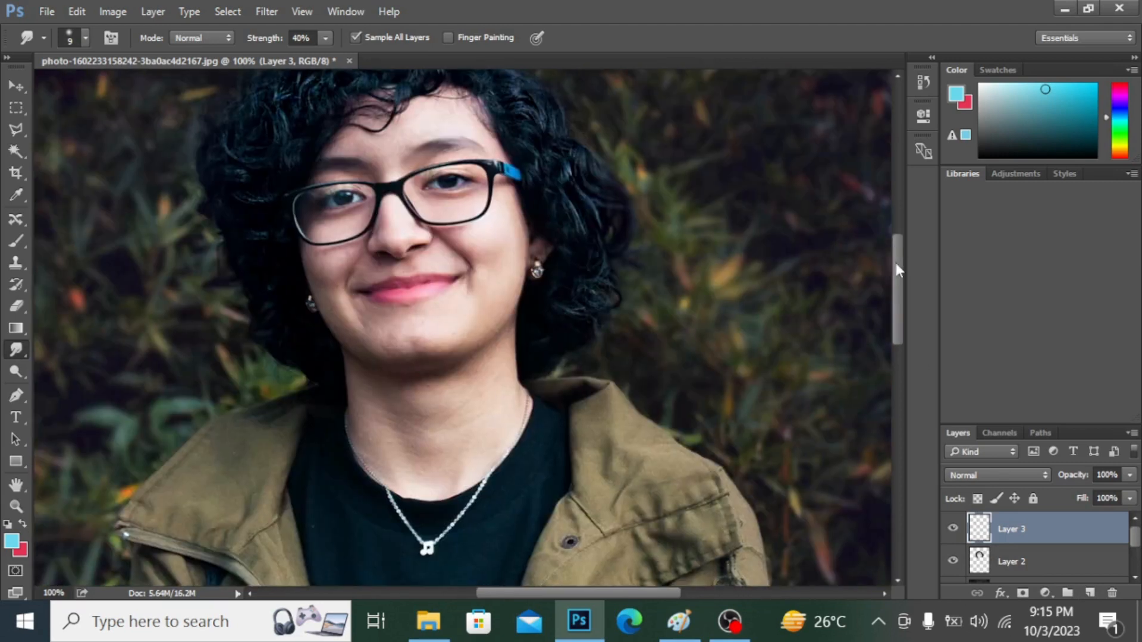
key(ctrl+minus)
key(ctrl+minus)
key(ctrl+minus)
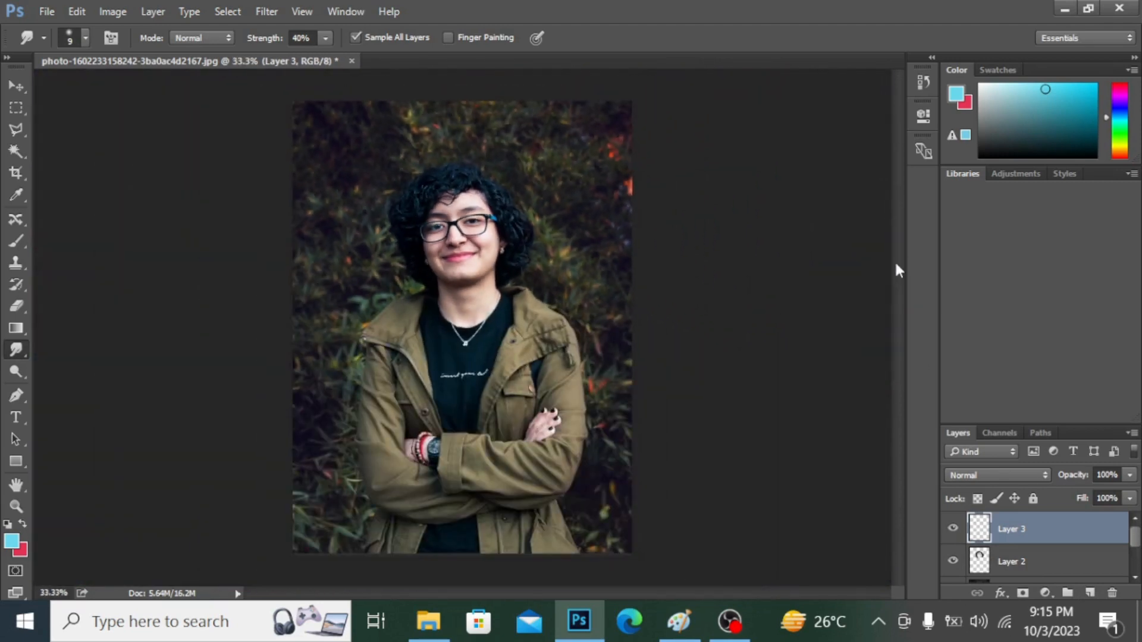